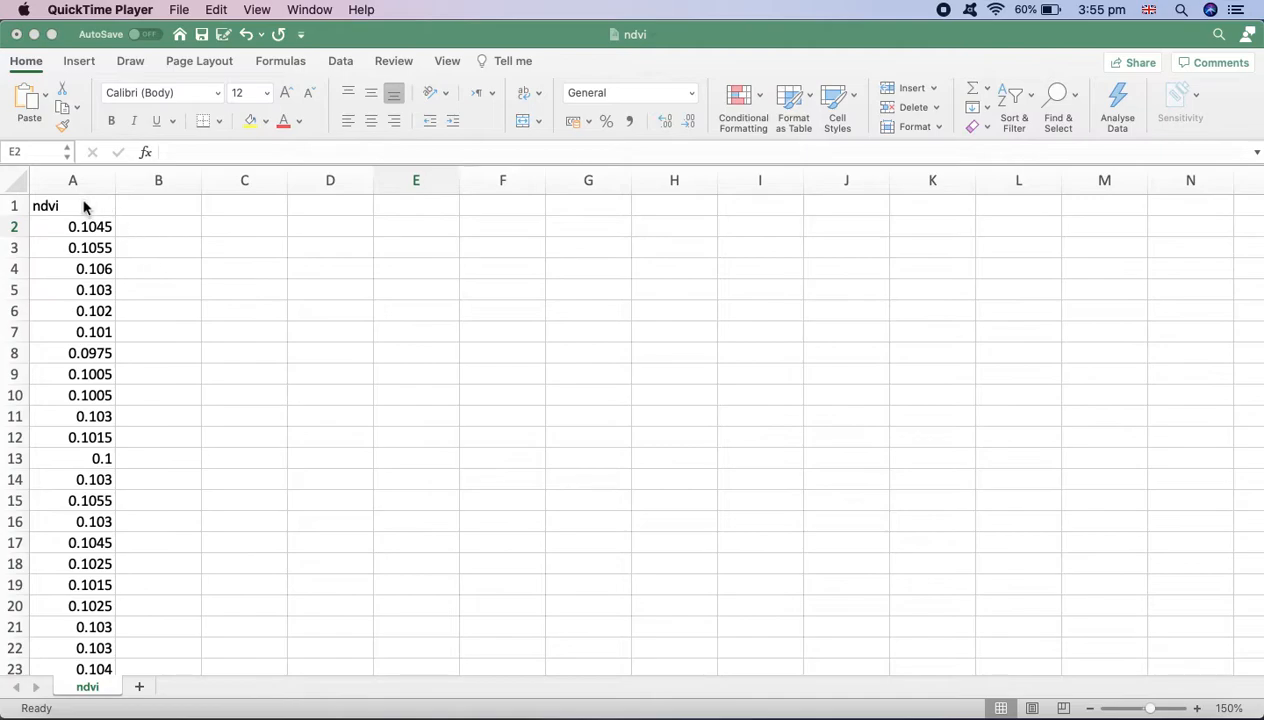
# Undo the last deletion to bring back the date column in column B and inspect its dates
pyautogui.click(87, 209)
pyautogui.click(88, 205)
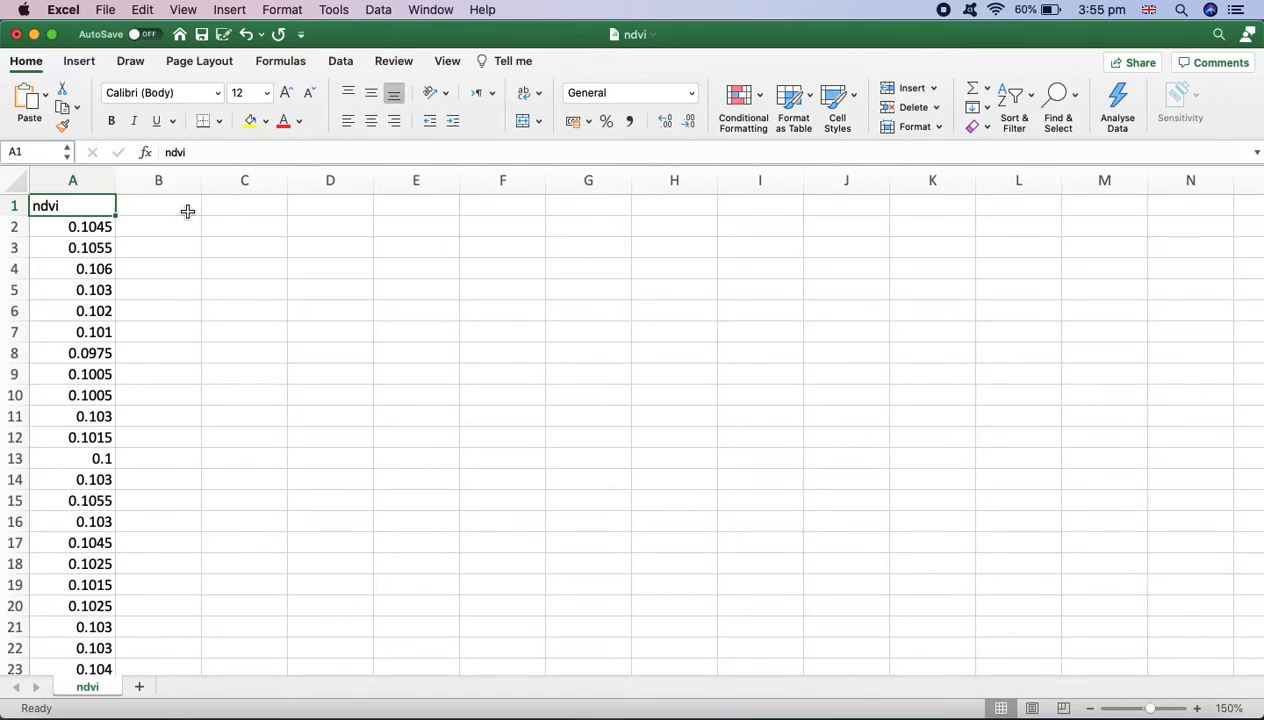
pyautogui.click(246, 34)
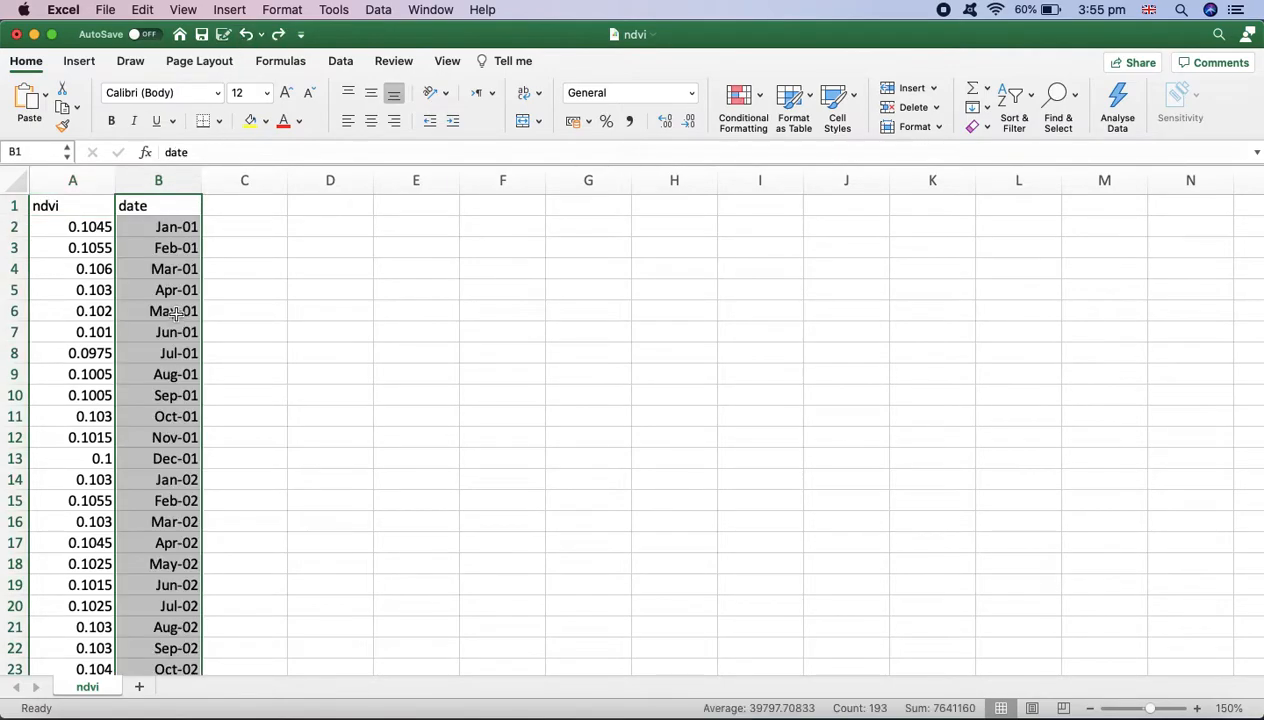
pyautogui.click(279, 246)
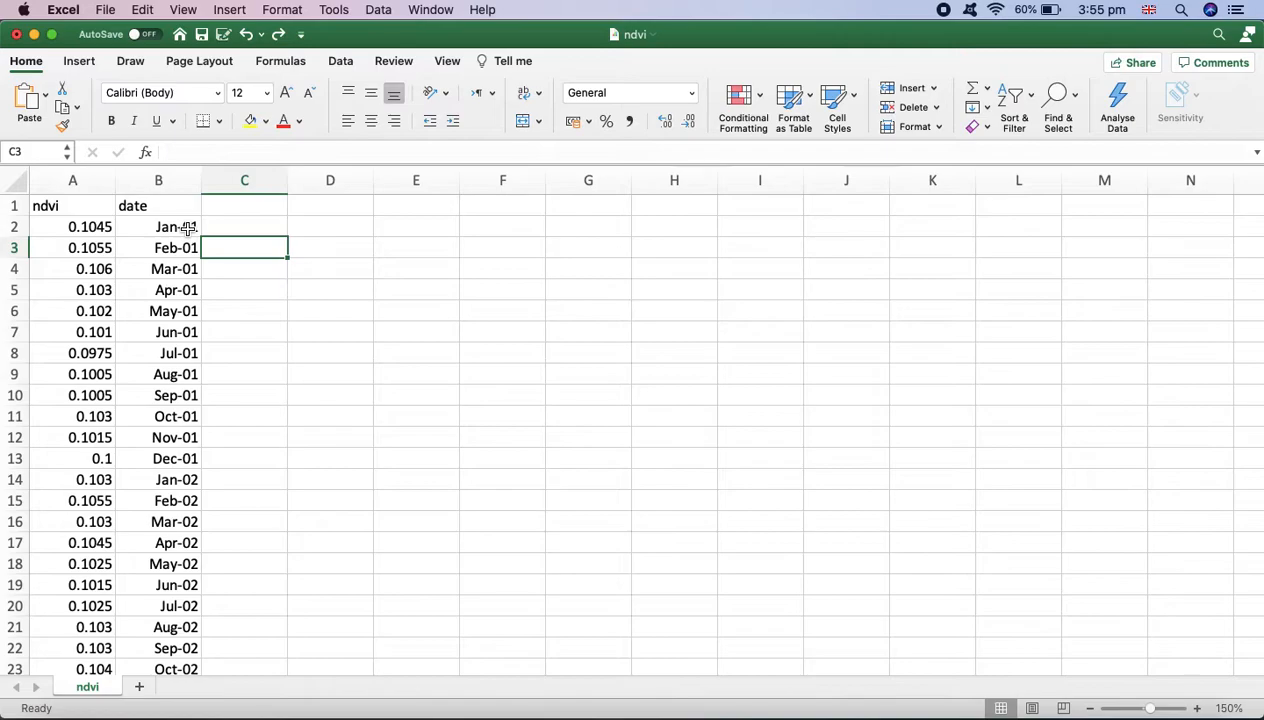
pyautogui.doubleClick(185, 228)
pyautogui.click(220, 234)
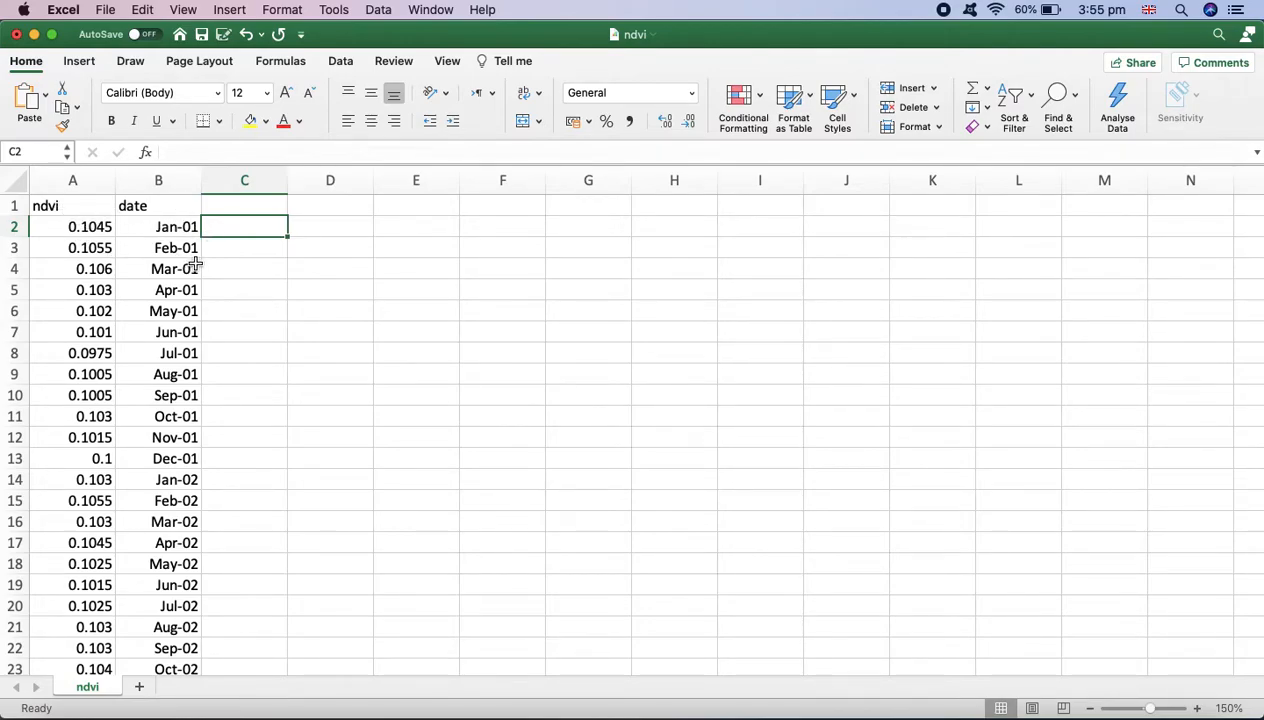
pyautogui.click(287, 288)
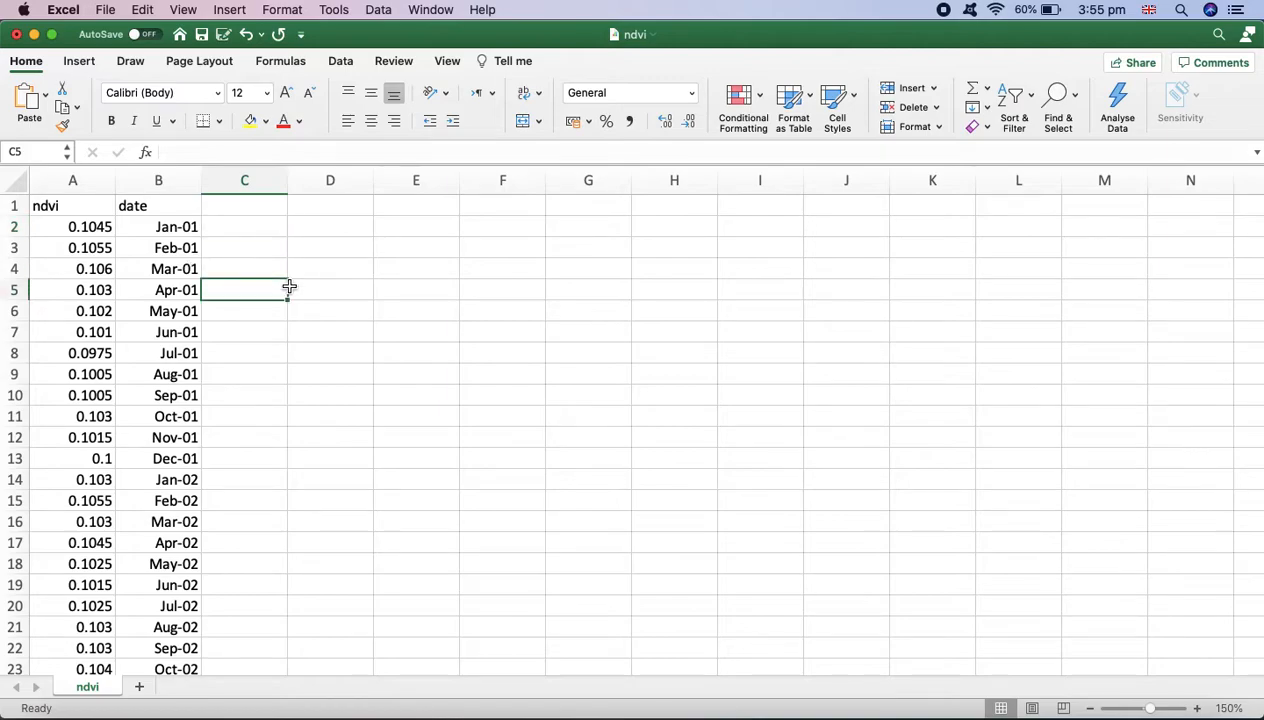
pyautogui.click(160, 206)
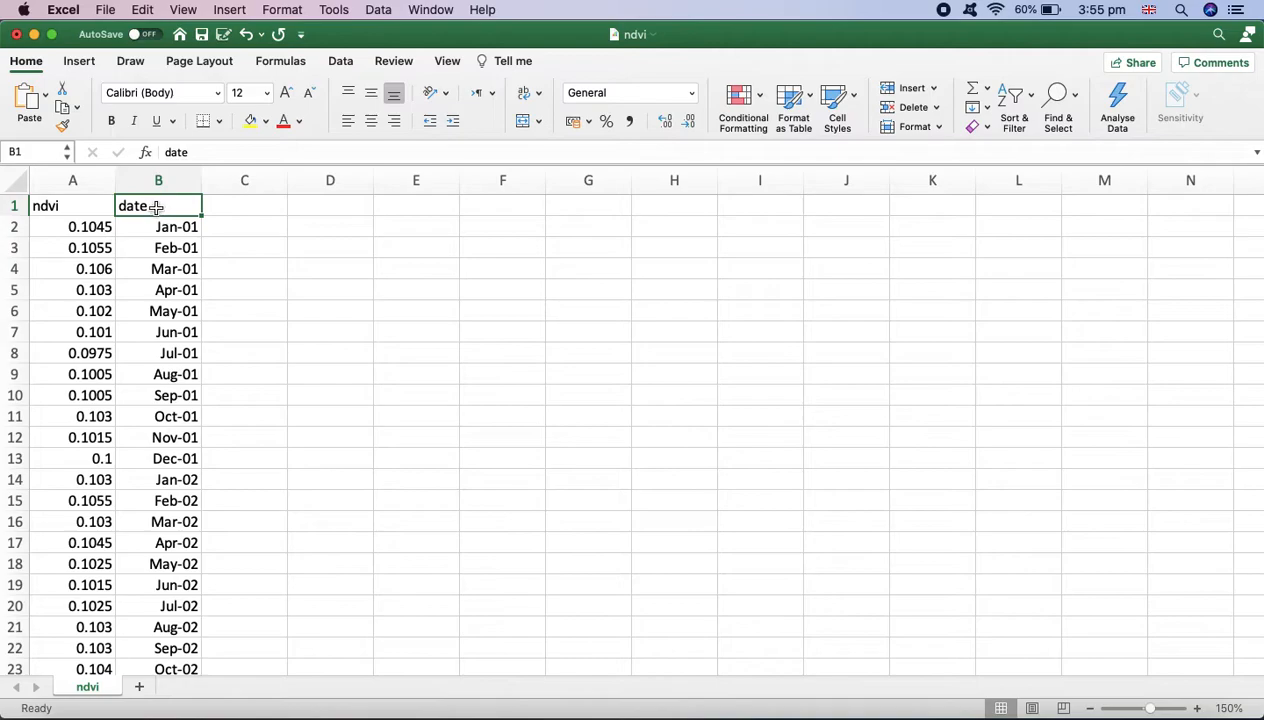
# Delete the date cells in column B, choosing to shift cells left
pyautogui.moveTo(155, 207); pyautogui.dragTo(168, 627)
pyautogui.rightClick(158, 522)
pyautogui.moveTo(240, 305)
pyautogui.click(228, 392)
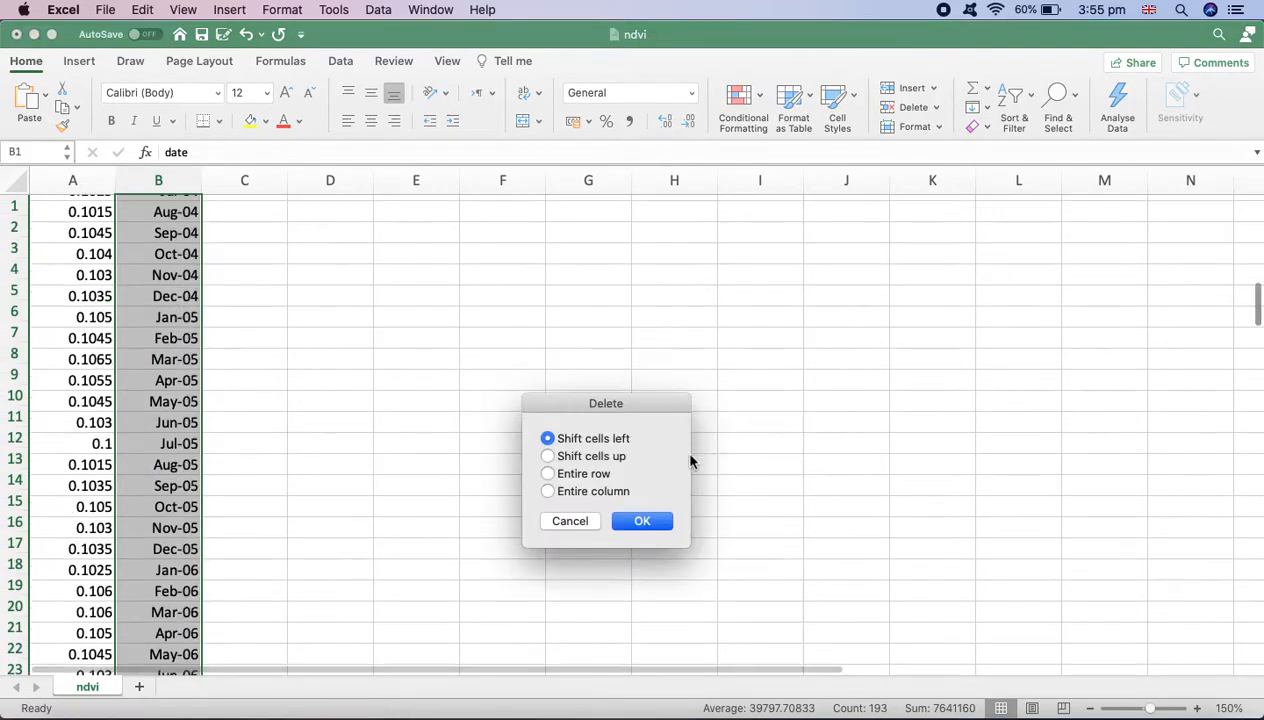
pyautogui.click(643, 521)
pyautogui.click(440, 455)
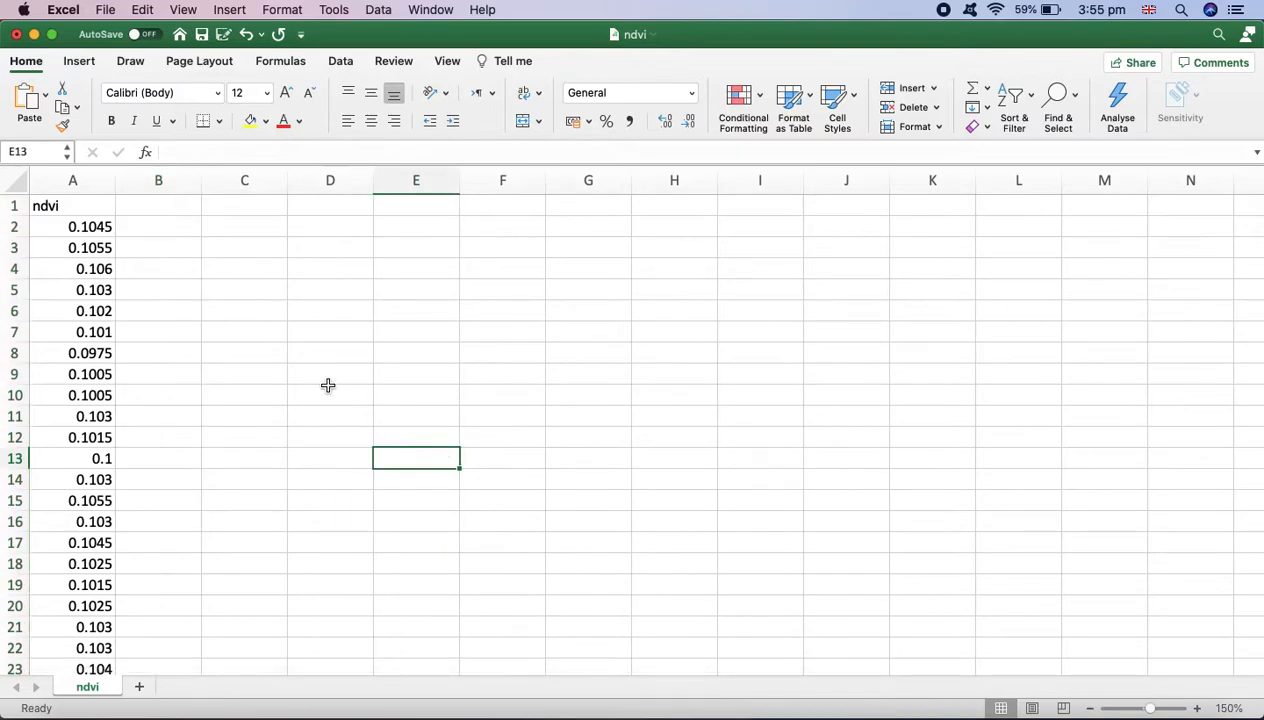
# Save the sheet as ndvi.csv in CSV UTF-8 (Comma-delimited) format on the Desktop, replacing the existing file
pyautogui.click(105, 9)
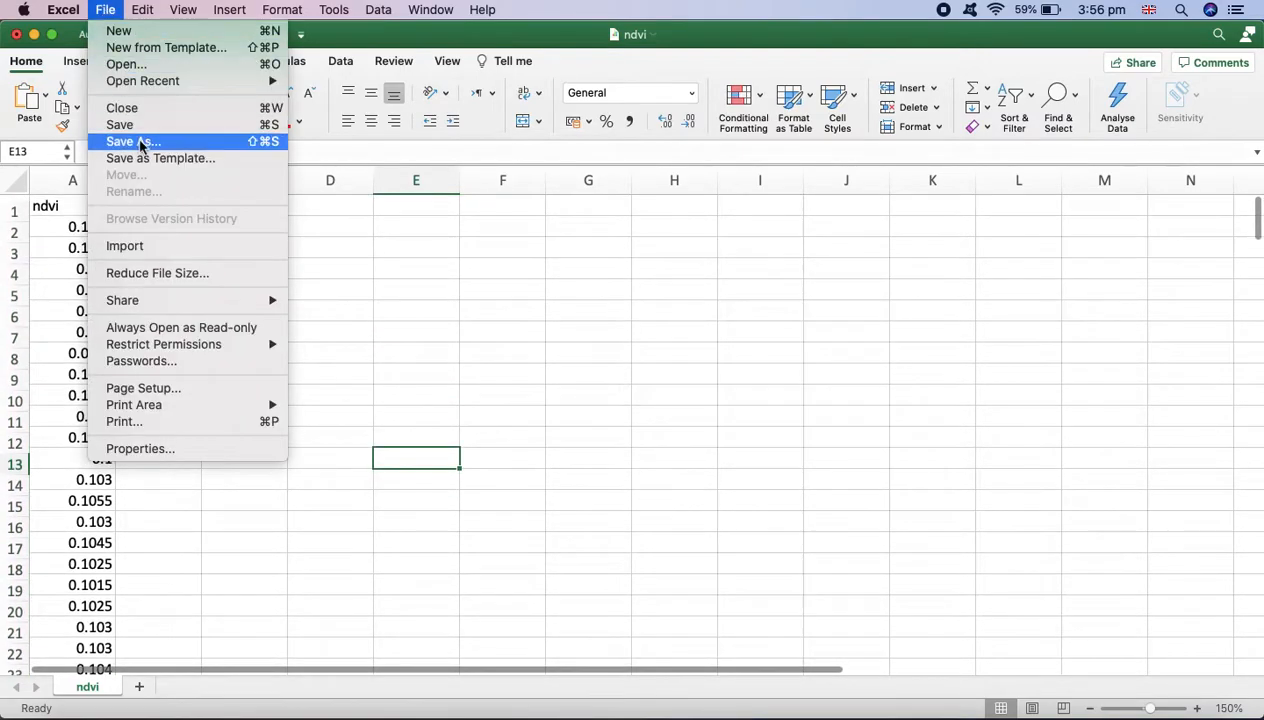
pyautogui.click(141, 142)
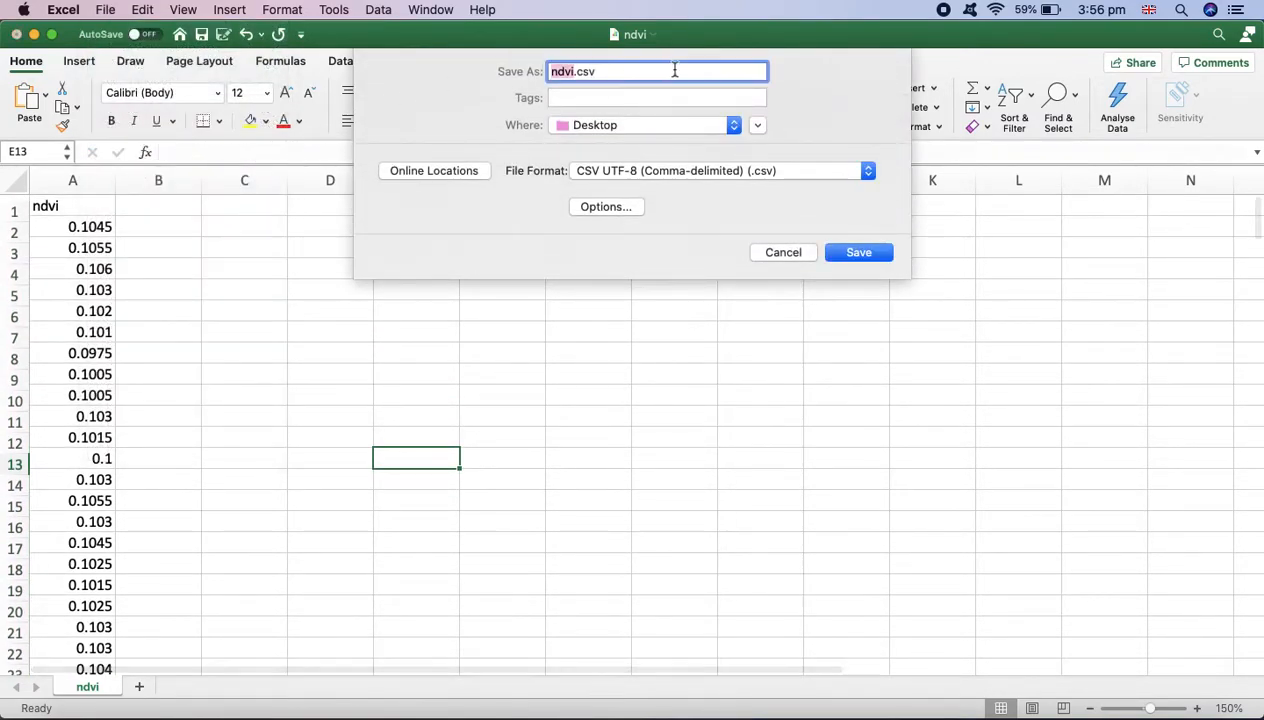
pyautogui.click(595, 72)
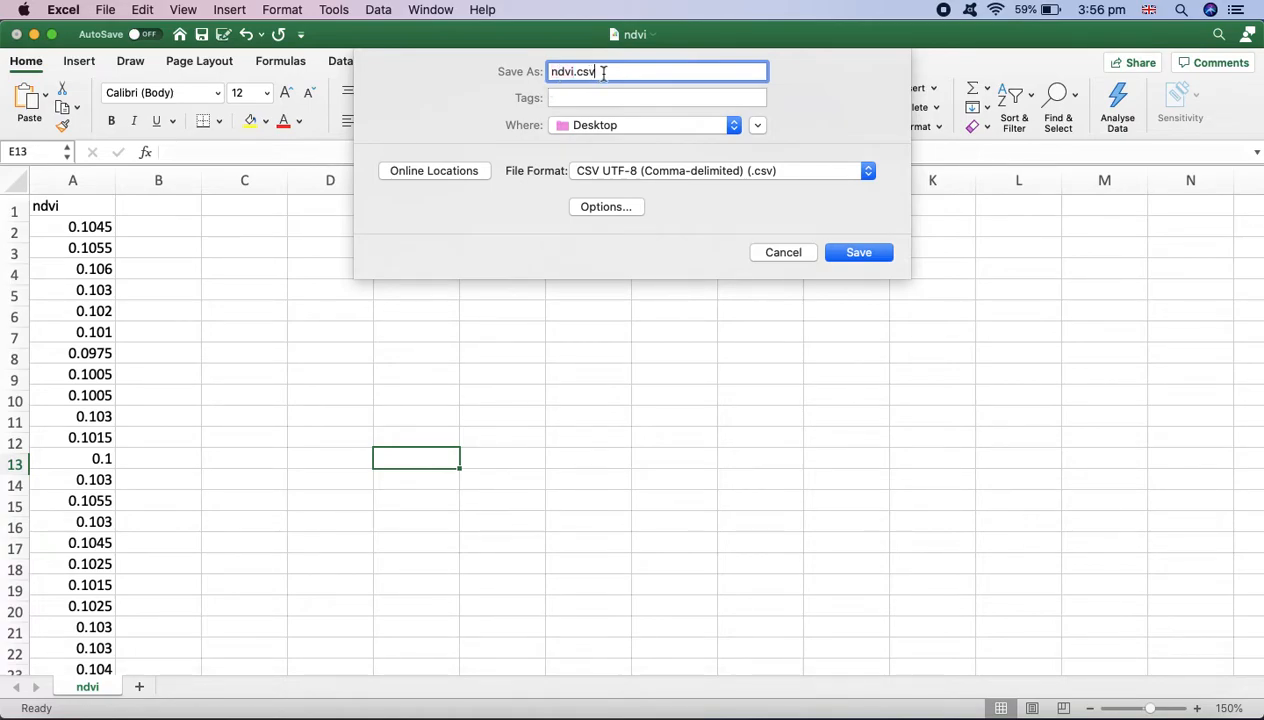
pyautogui.click(634, 173)
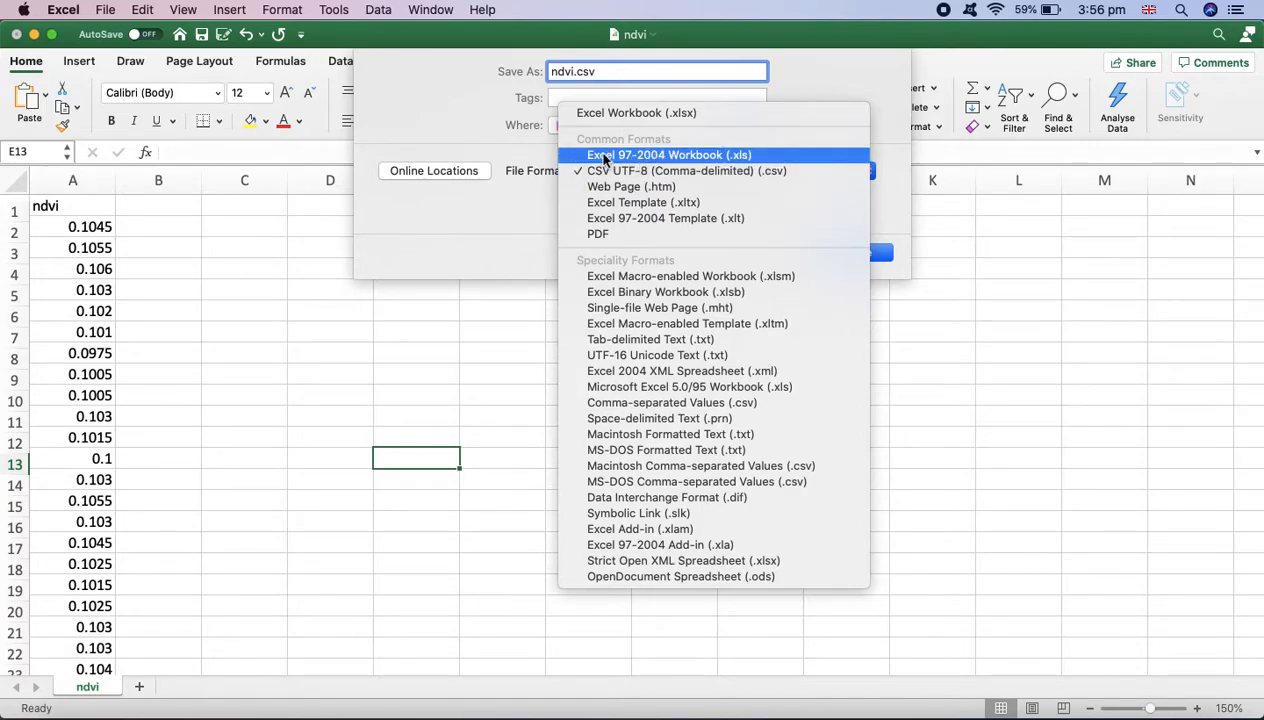
pyautogui.click(700, 170)
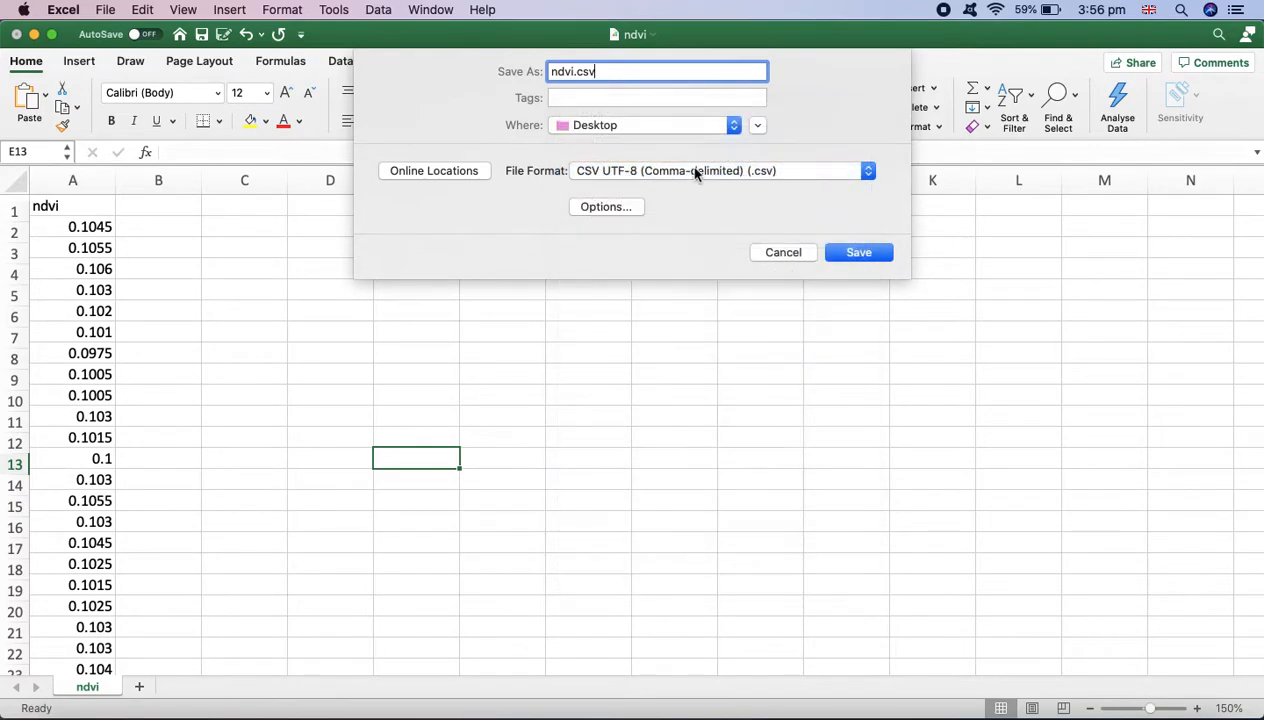
pyautogui.click(856, 256)
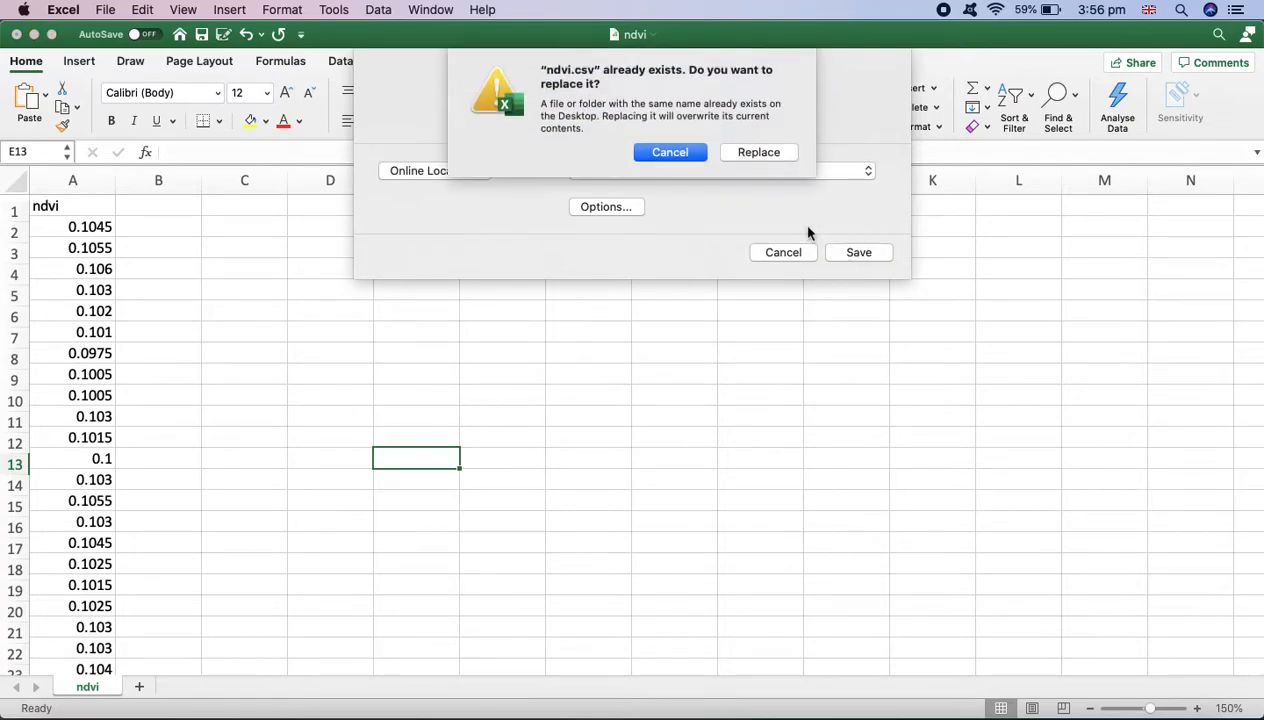
pyautogui.click(777, 157)
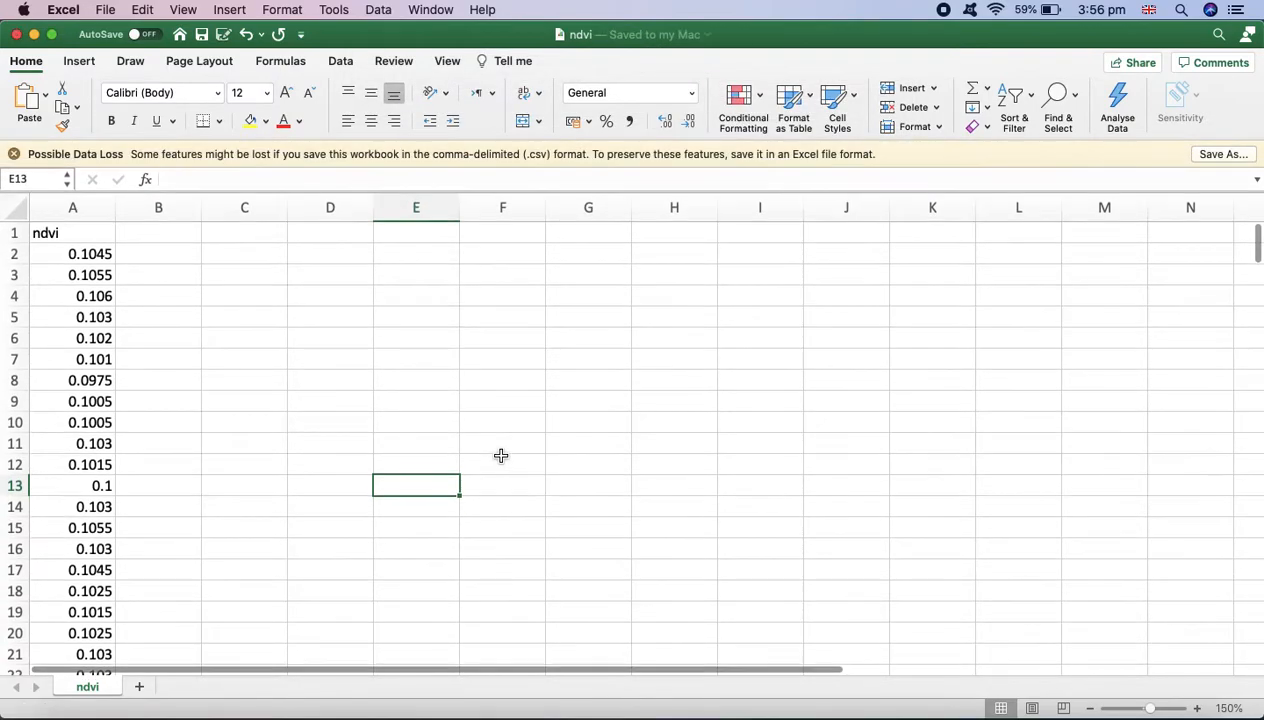
# Switch to the RStudio window
pyautogui.hotkey('ctrl', 'Up')
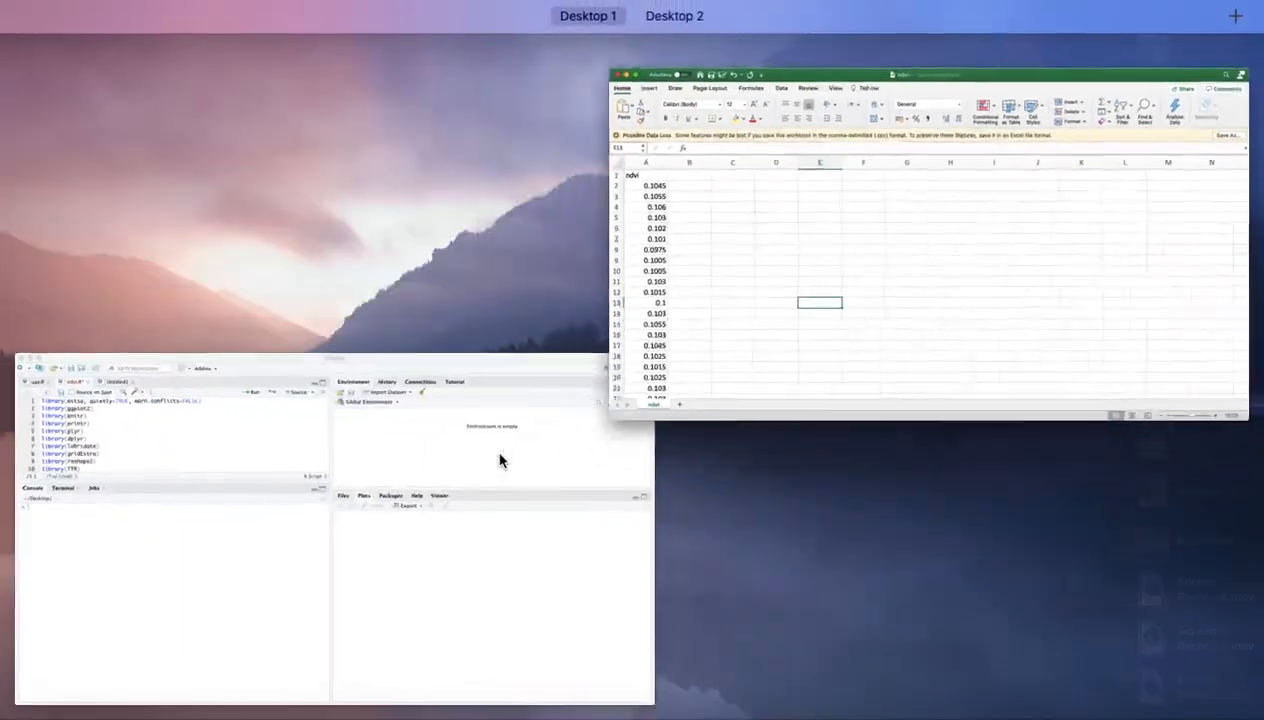
pyautogui.click(336, 472)
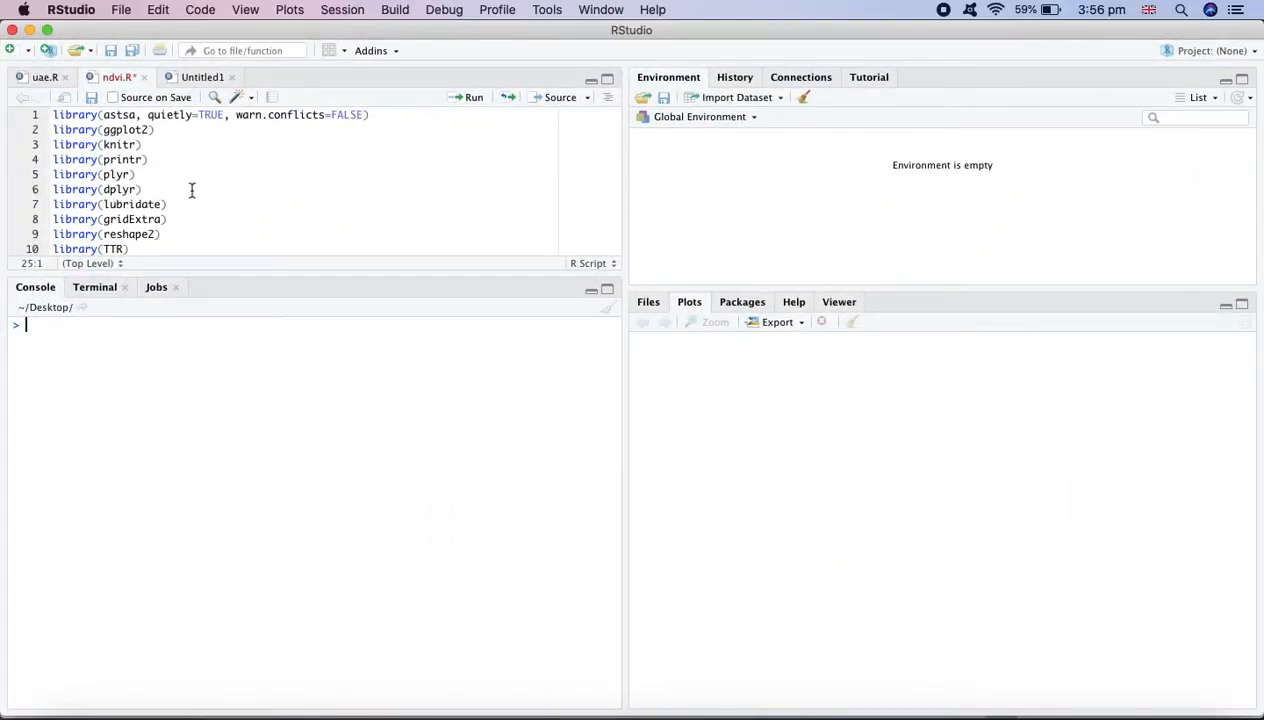
pyautogui.click(122, 10)
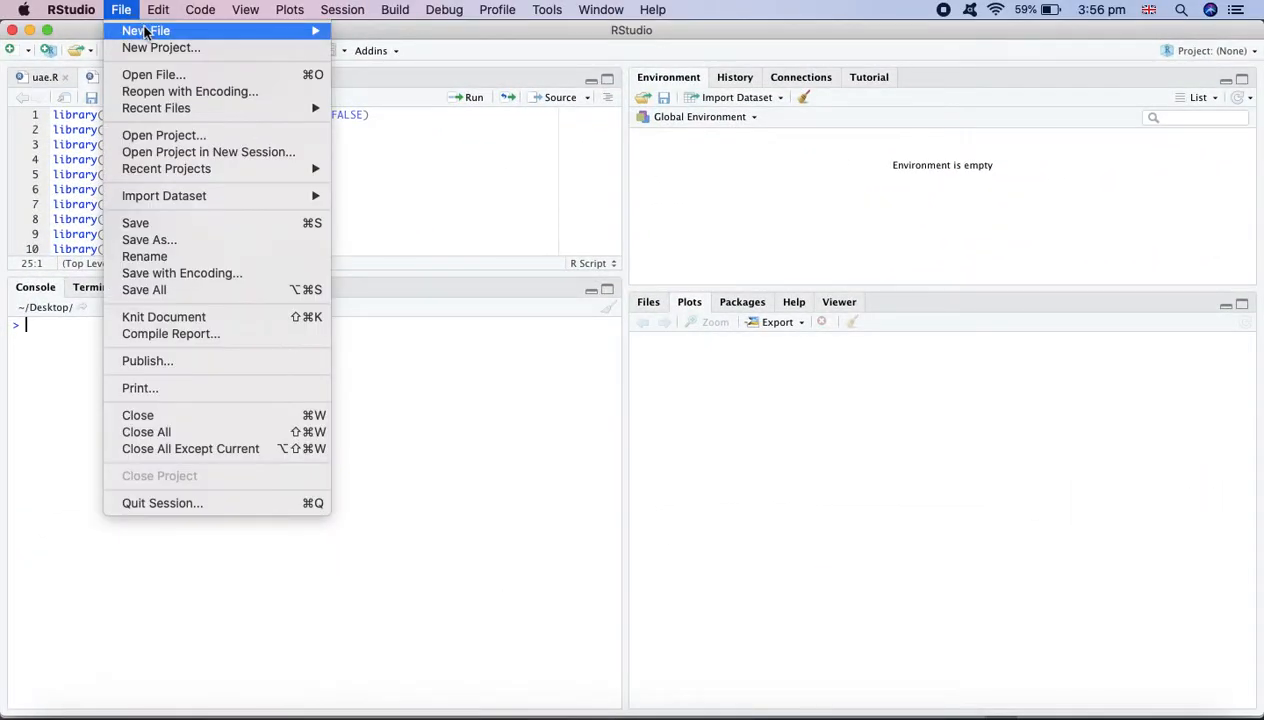
pyautogui.moveTo(145, 31)
pyautogui.click(345, 31)
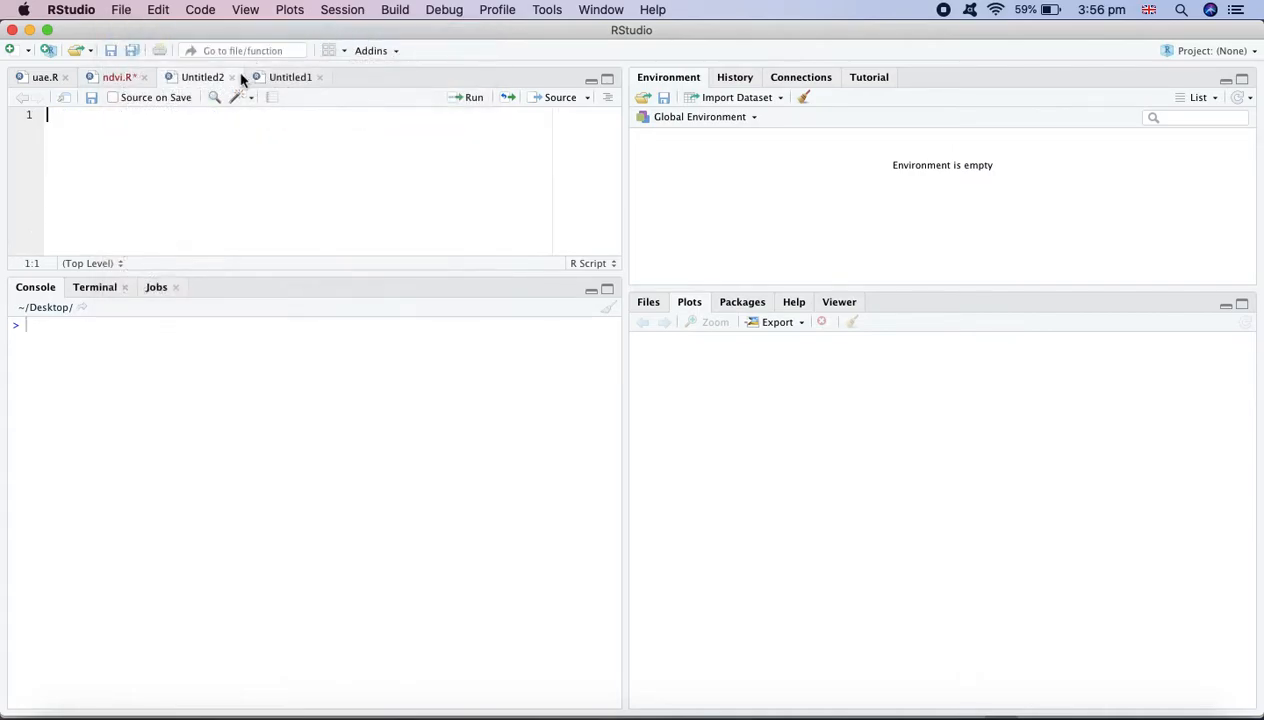
pyautogui.click(231, 78)
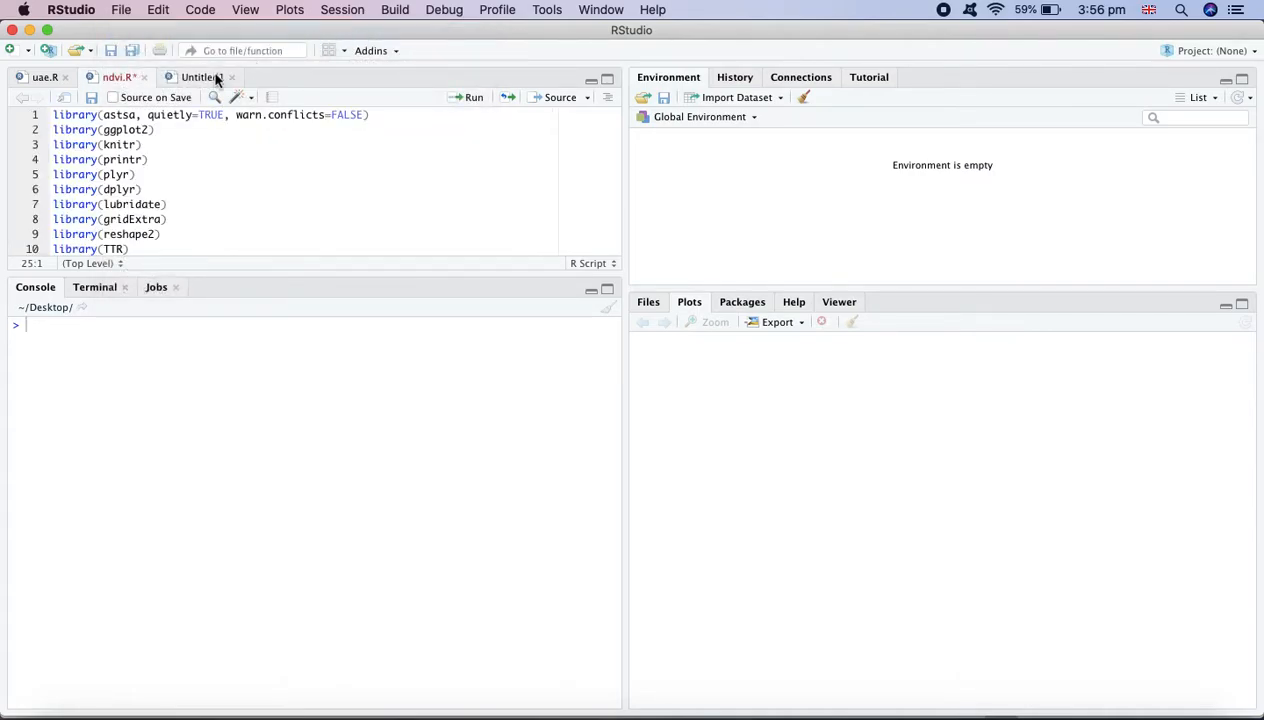
pyautogui.click(216, 79)
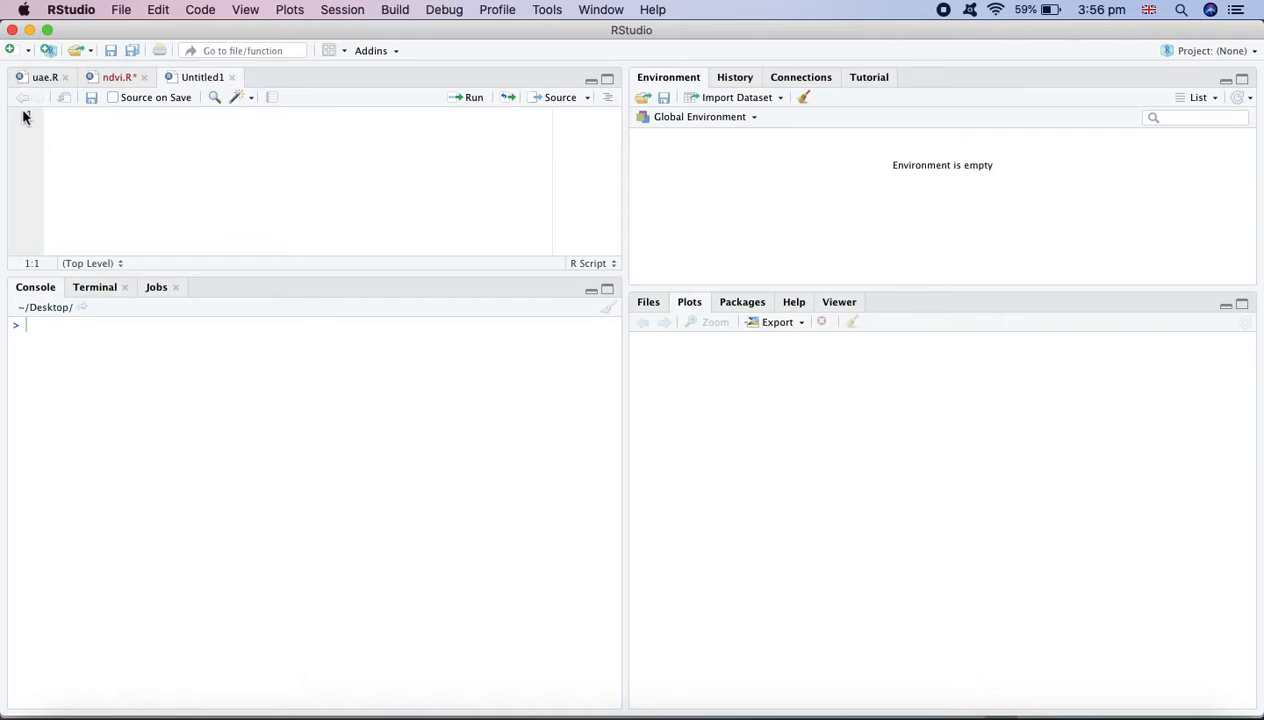
pyautogui.click(343, 12)
pyautogui.moveTo(383, 138)
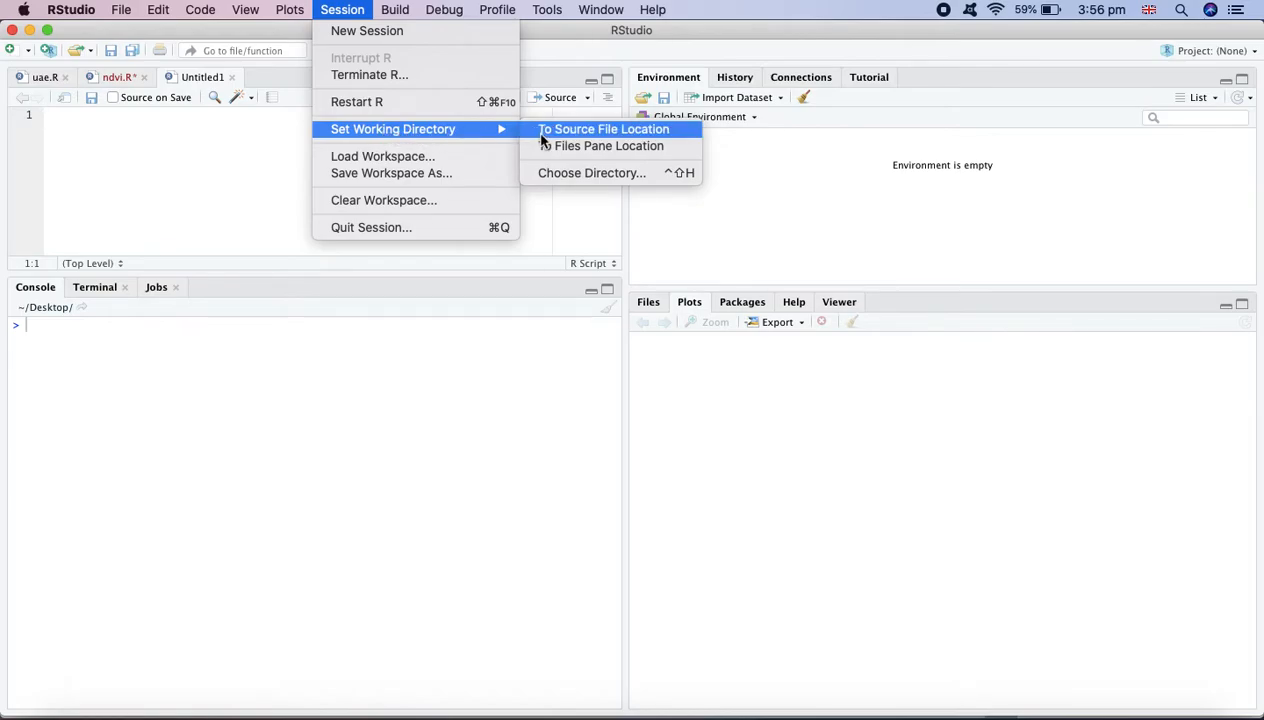
pyautogui.click(212, 135)
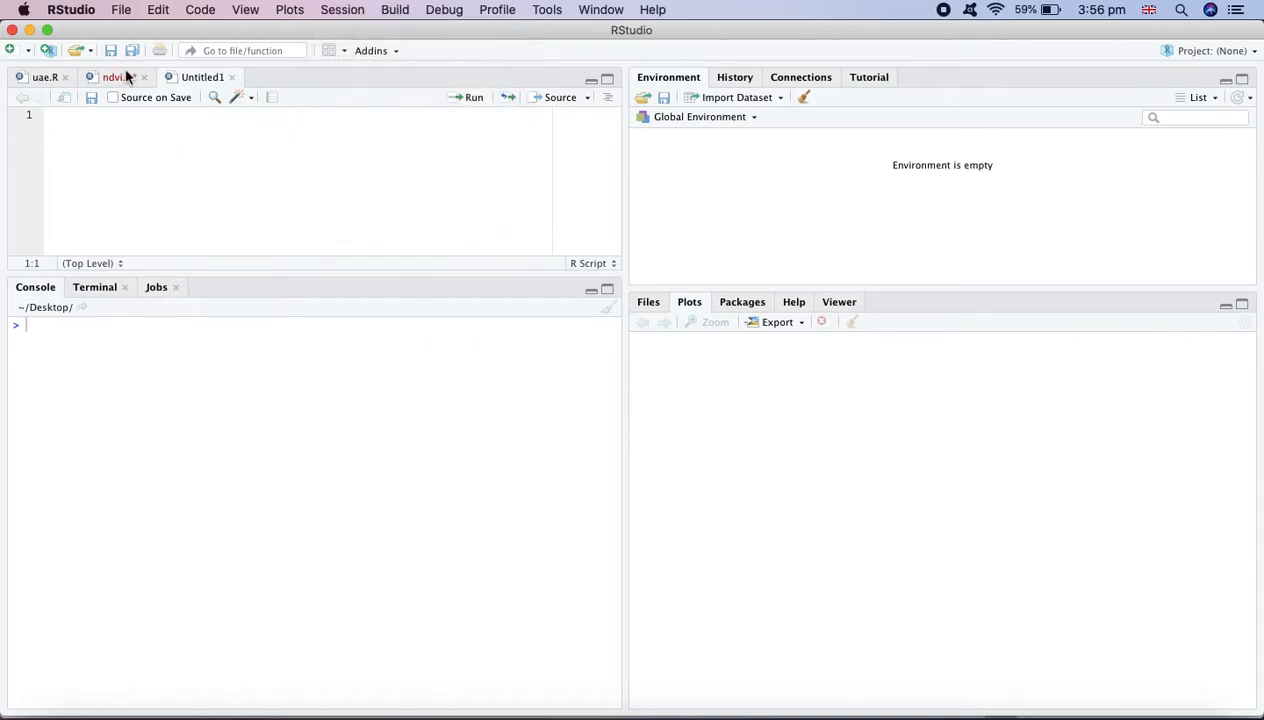
# Open the ndvi.R script and review its library() lines at the top
pyautogui.click(120, 77)
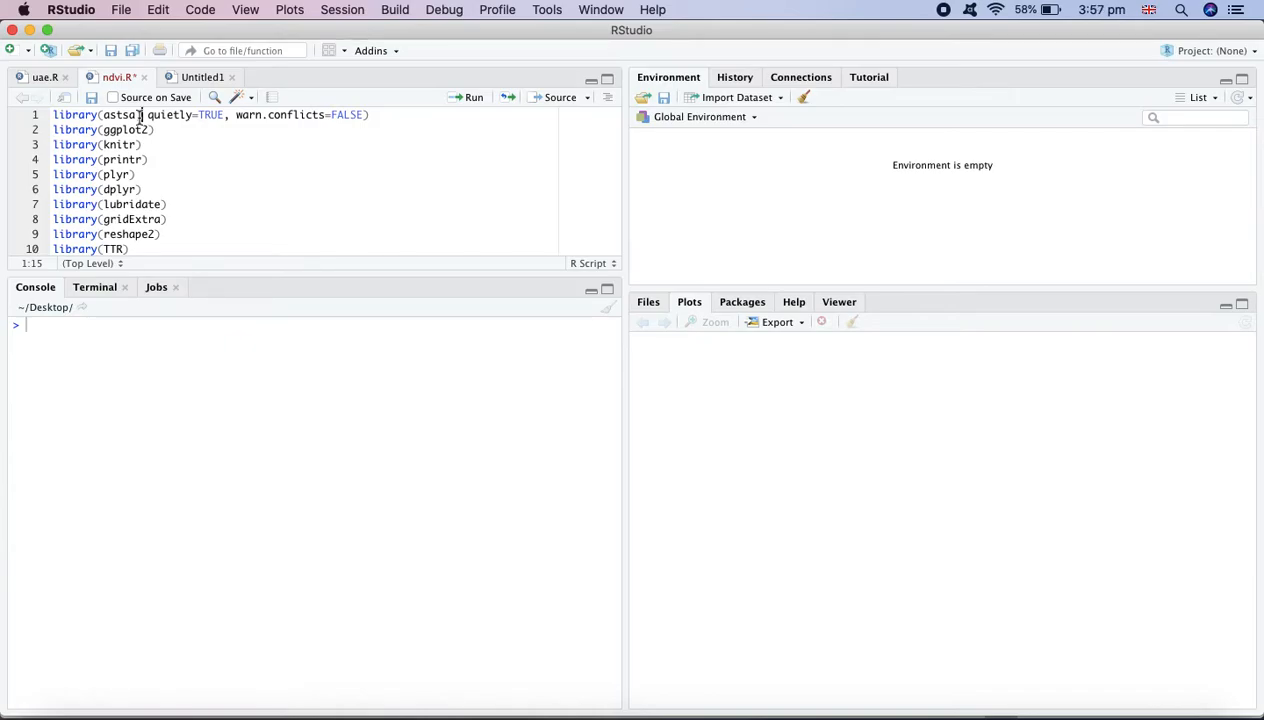
pyautogui.moveTo(136, 115); pyautogui.dragTo(103, 144)
pyautogui.click(152, 131)
pyautogui.click(158, 130)
pyautogui.click(388, 116)
# Try to install the astsa package from the CRAN repository
pyautogui.click(548, 12)
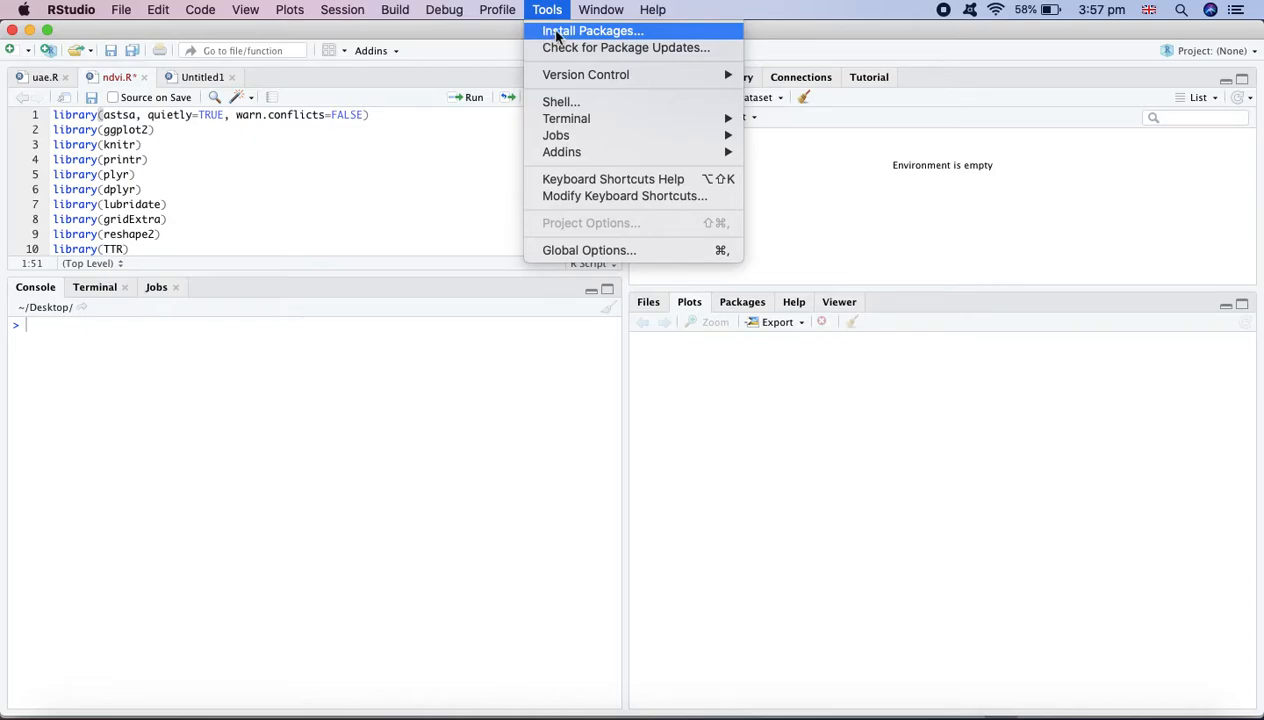
pyautogui.click(586, 33)
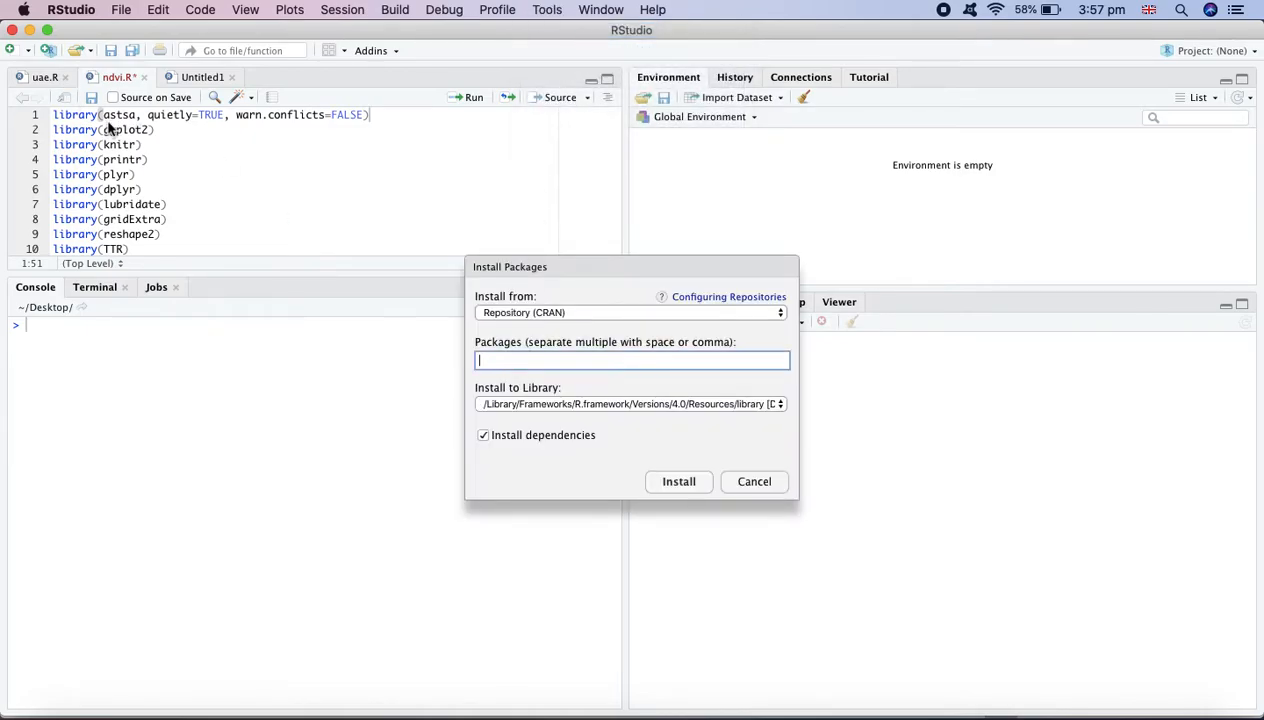
pyautogui.write('astSA')
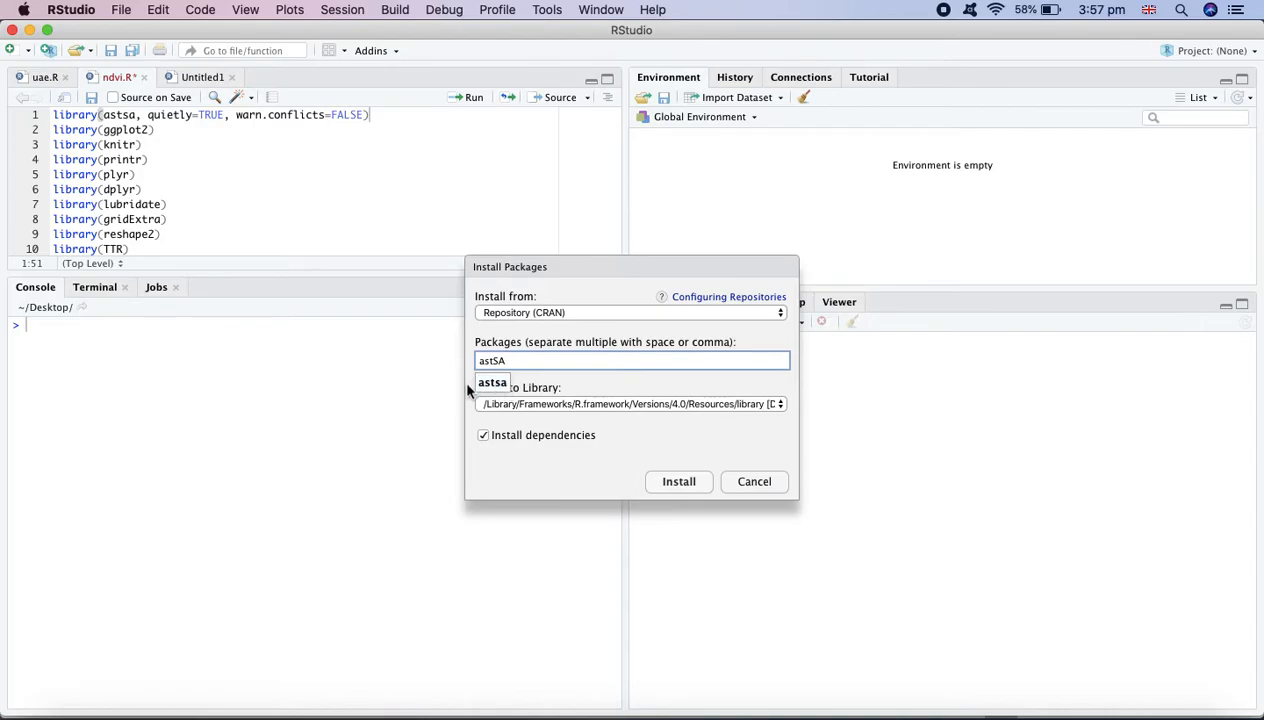
pyautogui.click(488, 386)
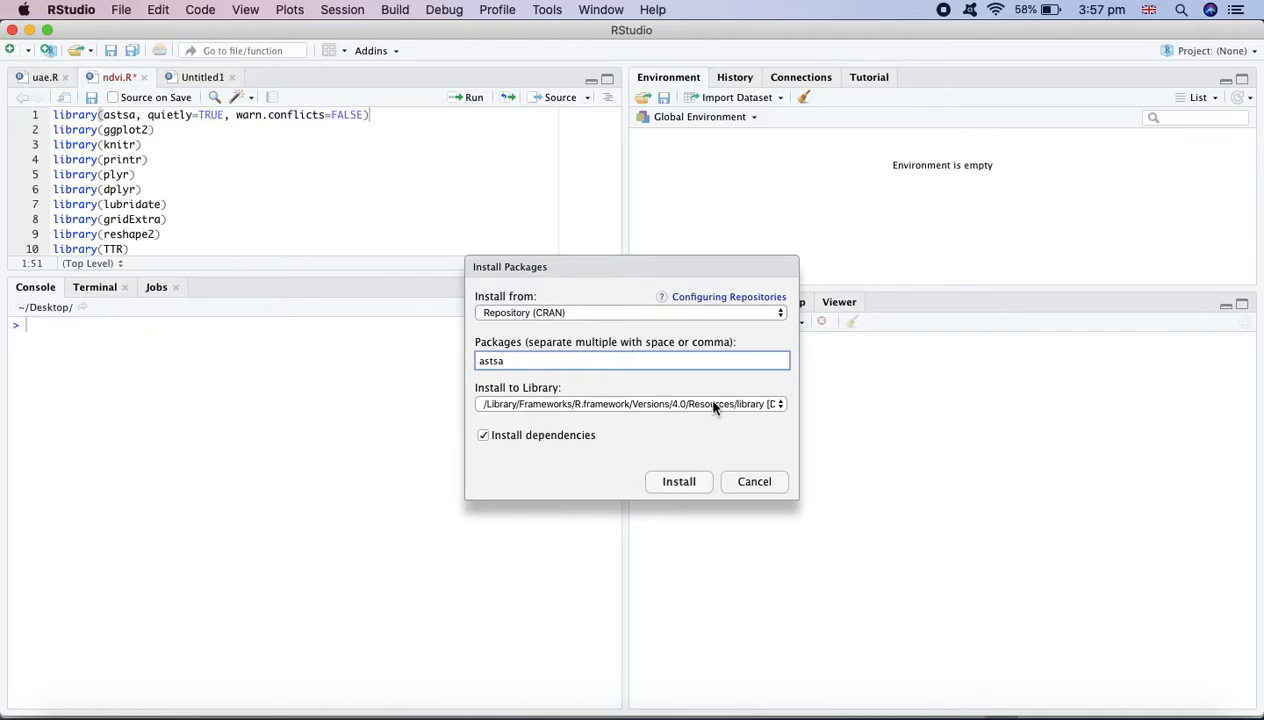
pyautogui.click(751, 480)
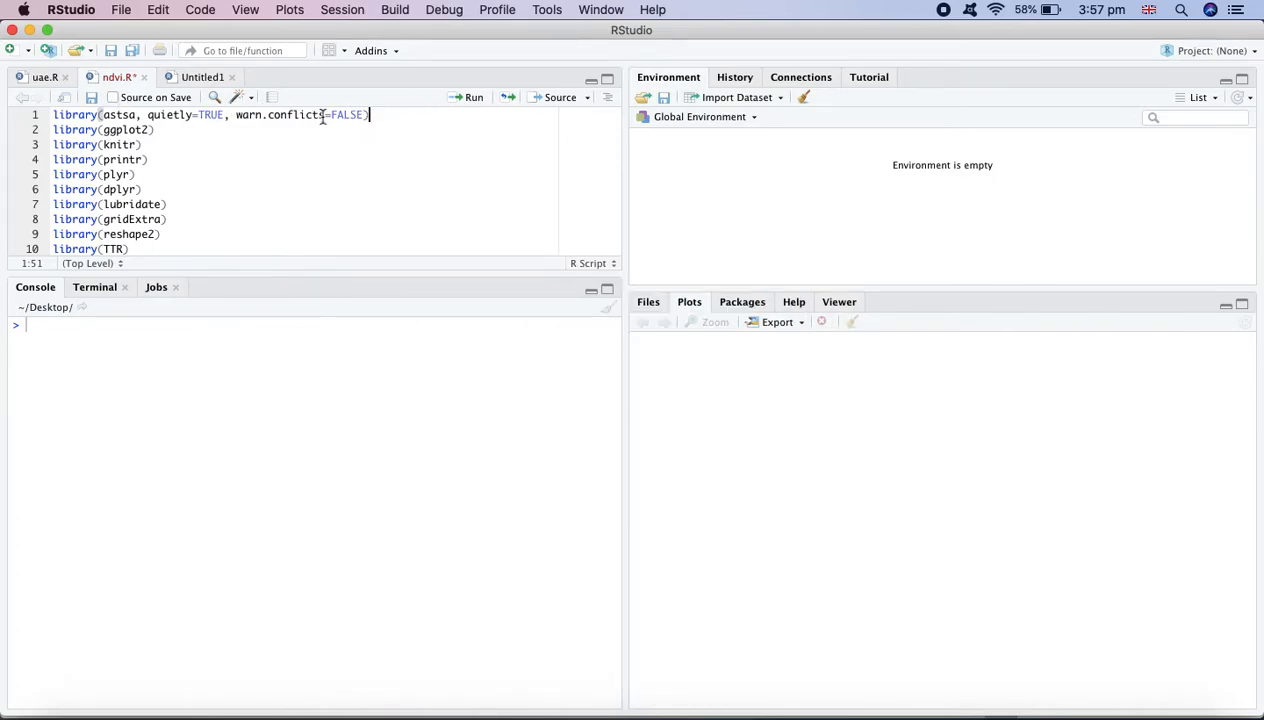
# Run the script's library() lines one at a time, loading astsa through TTR
pyautogui.click(473, 98)
pyautogui.click(473, 98)
pyautogui.click(473, 98)
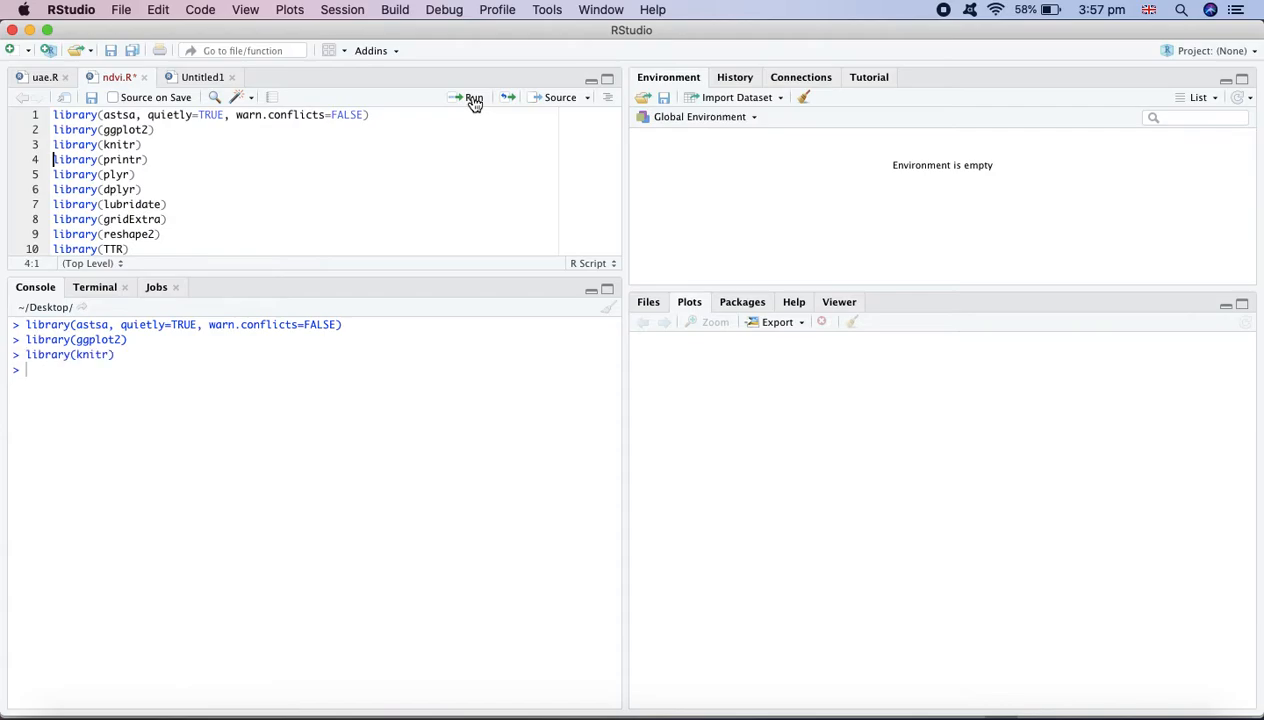
pyautogui.click(473, 98)
pyautogui.click(473, 98)
pyautogui.click(473, 98)
pyautogui.click(473, 98)
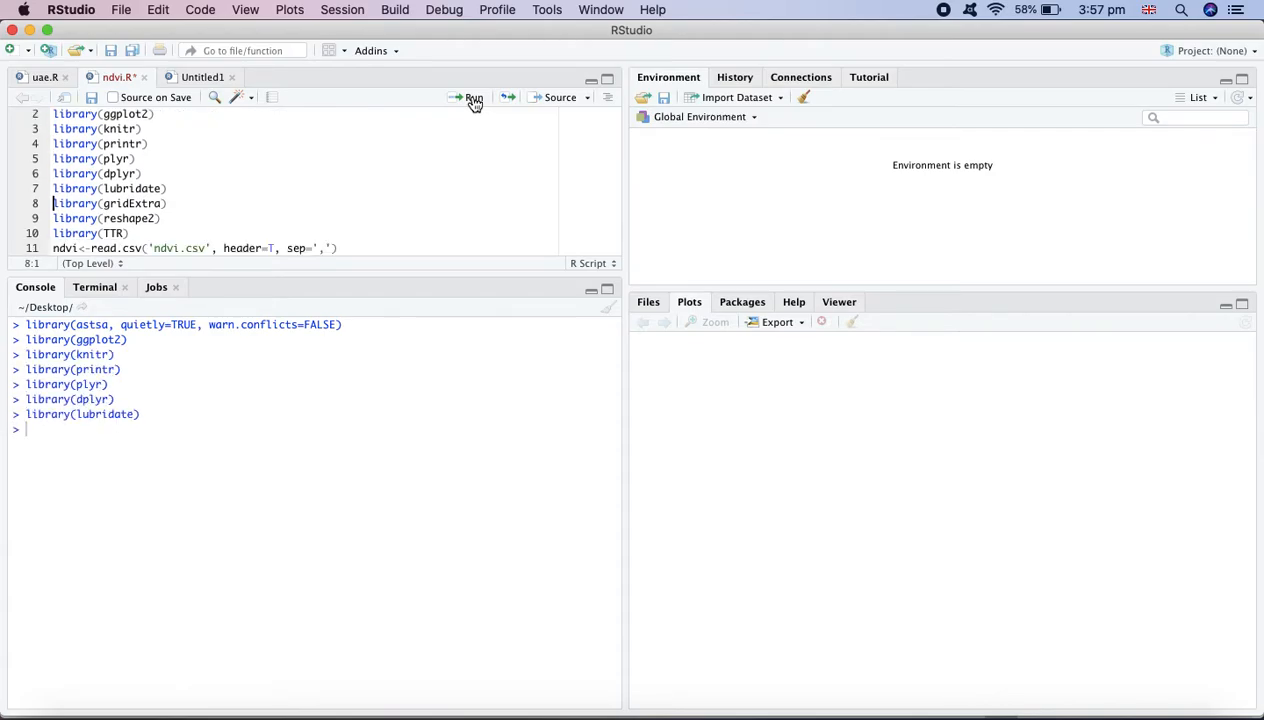
pyautogui.click(473, 98)
pyautogui.click(473, 98)
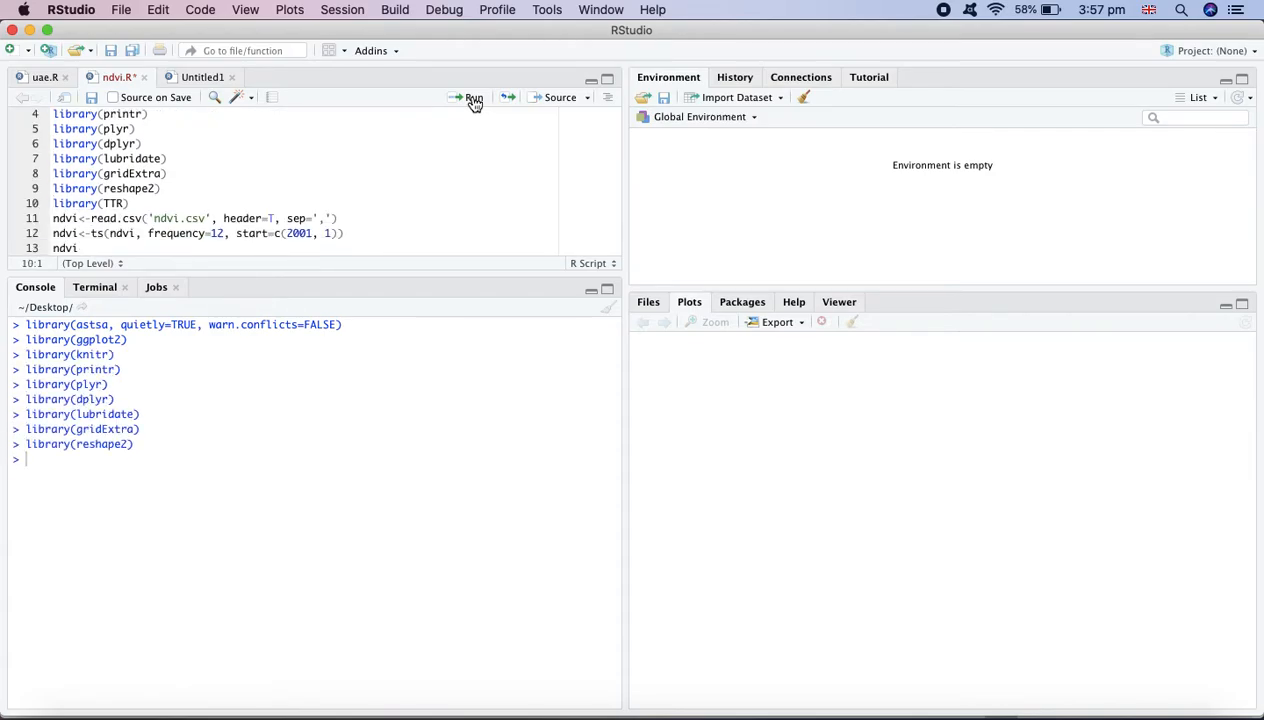
pyautogui.click(473, 98)
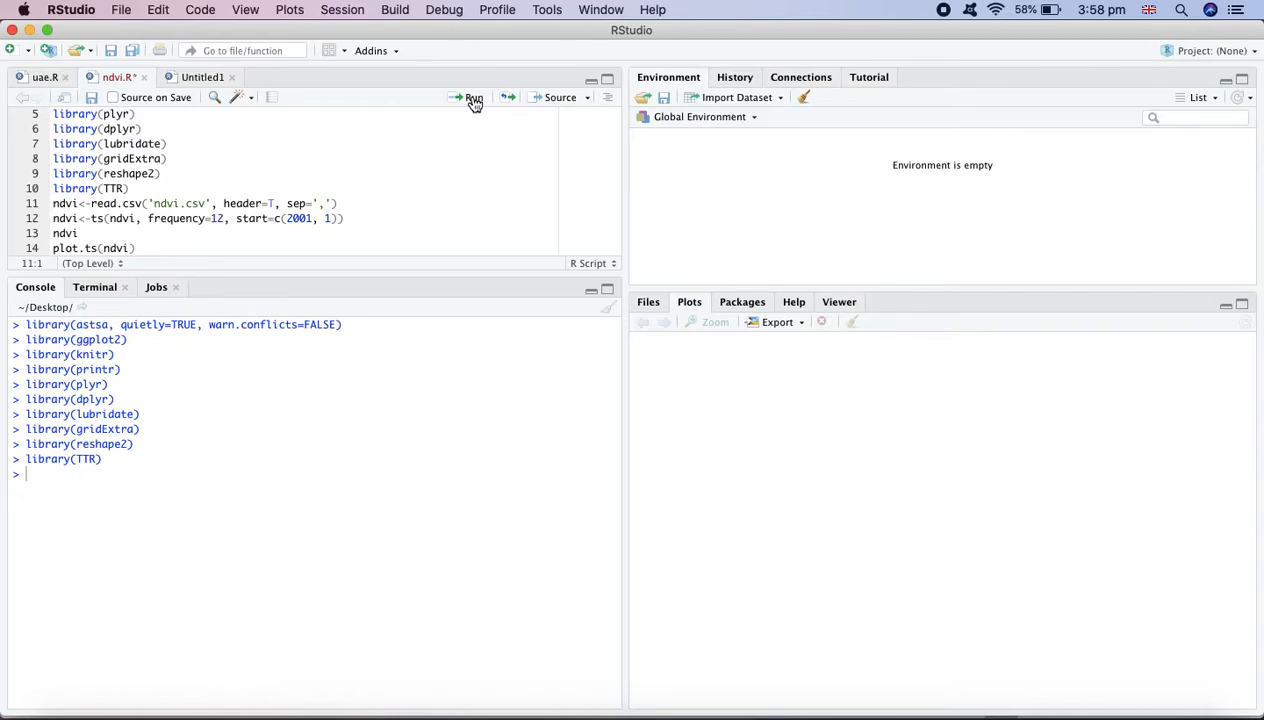
# Run the line that reads ndvi.csv with a header and comma separator into the ndvi variable
pyautogui.doubleClick(76, 203)
pyautogui.click(158, 204)
pyautogui.moveTo(209, 204); pyautogui.dragTo(148, 204)
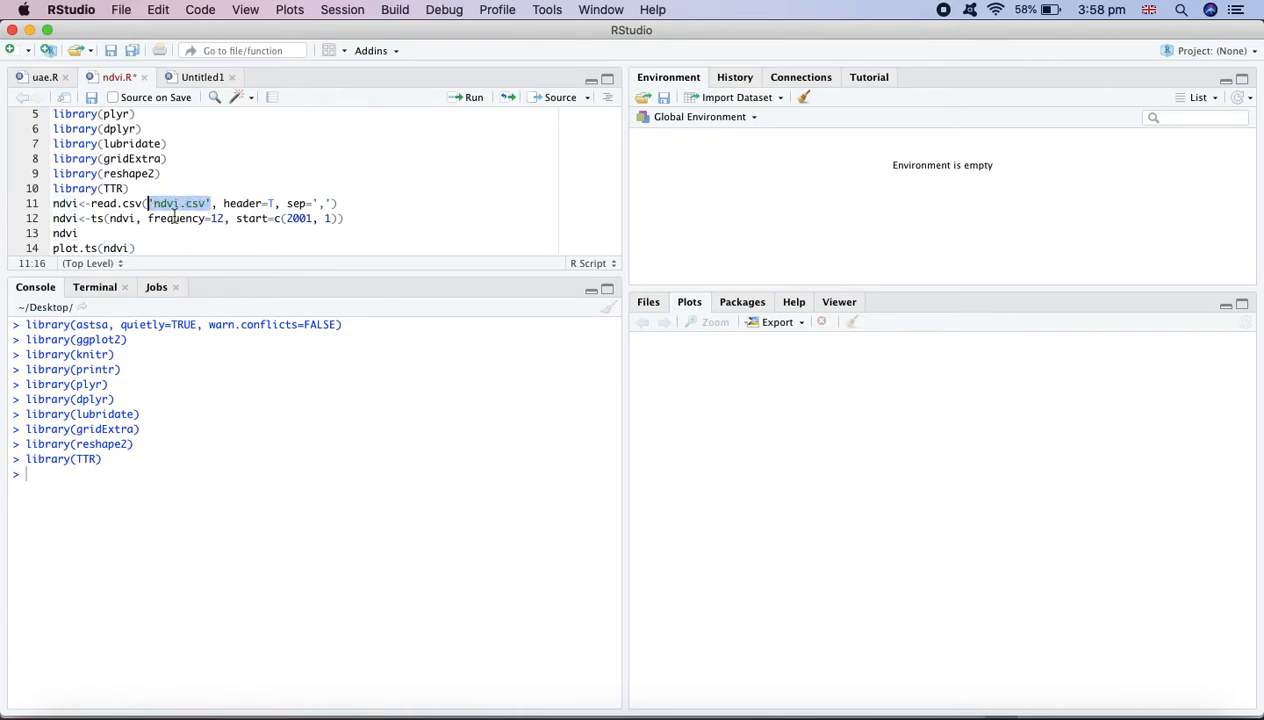
pyautogui.click(181, 229)
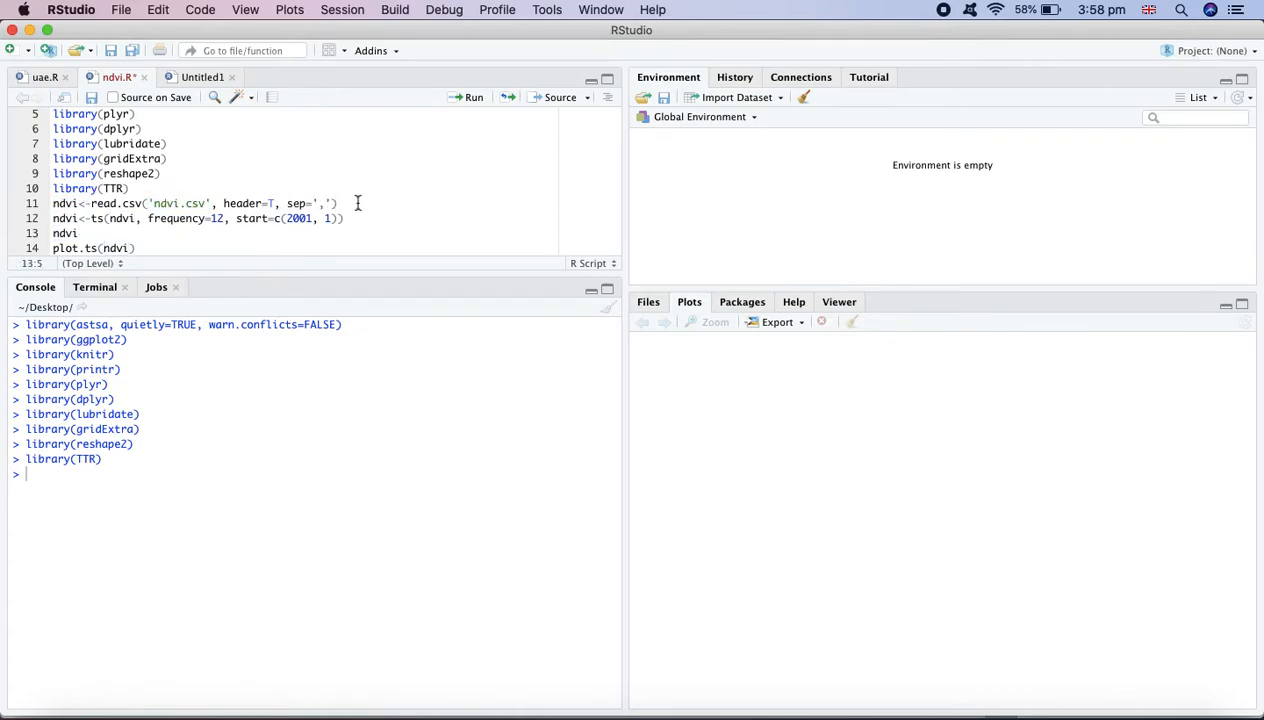
pyautogui.moveTo(353, 201); pyautogui.dragTo(50, 207)
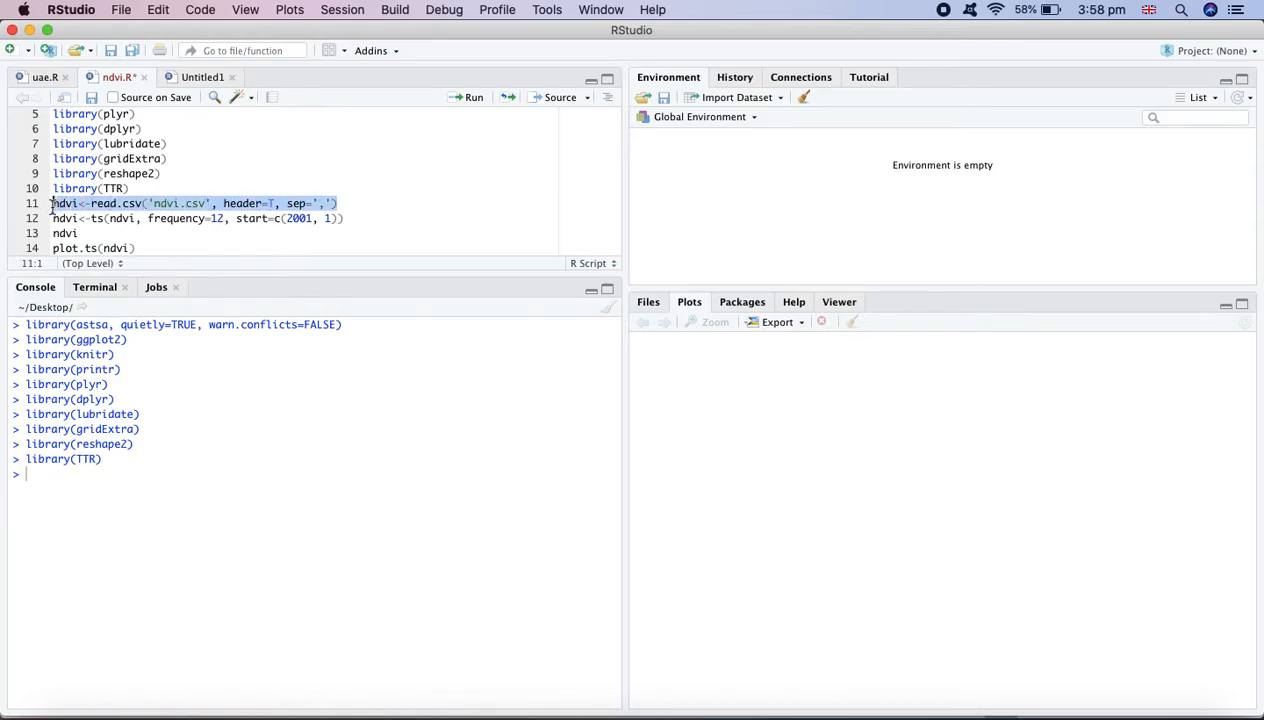
pyautogui.click(422, 219)
pyautogui.click(349, 200)
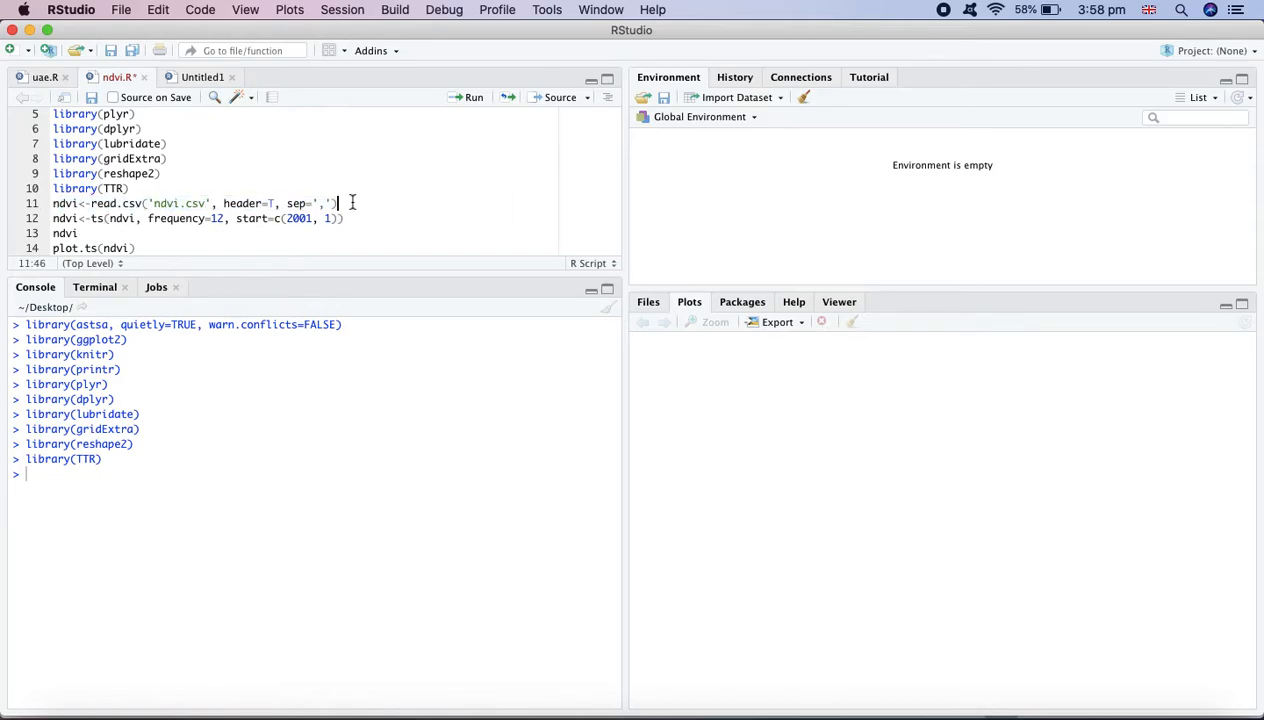
pyautogui.click(470, 100)
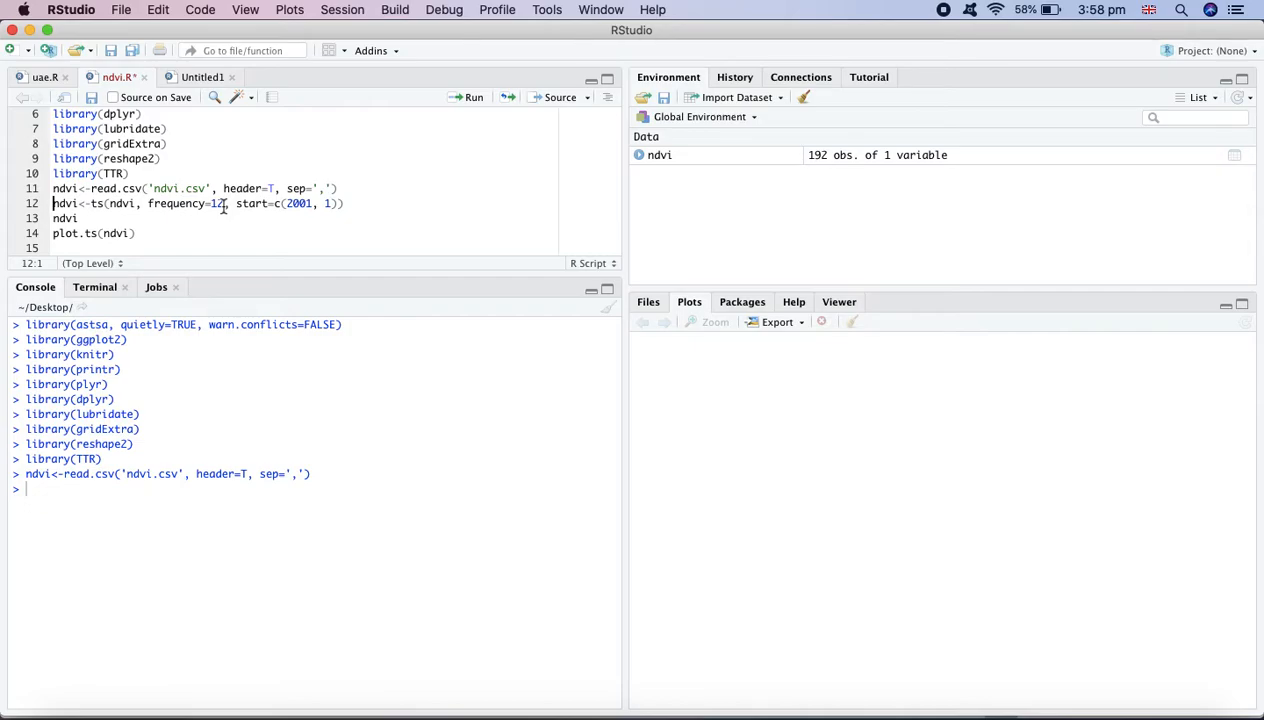
# Run the ts() line converting ndvi into a time series with frequency 12 starting at 2001, 1
pyautogui.moveTo(224, 203); pyautogui.dragTo(212, 205)
pyautogui.write('1')
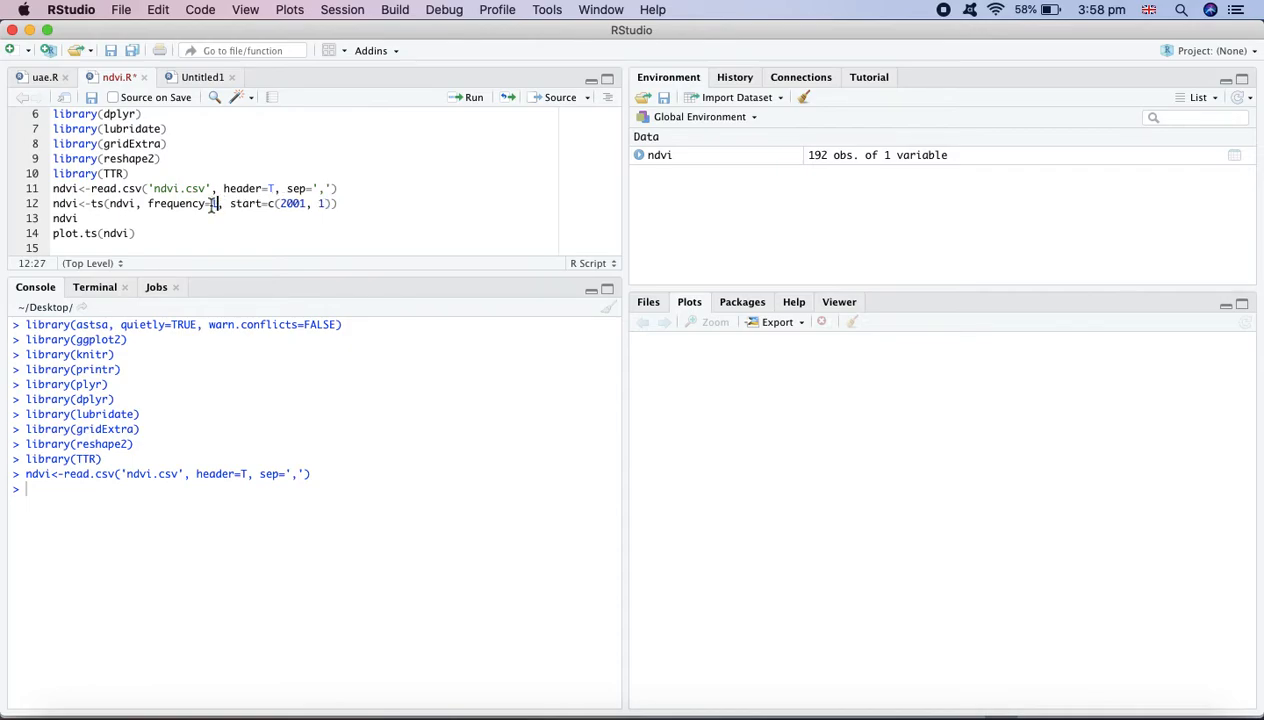
pyautogui.write('2')
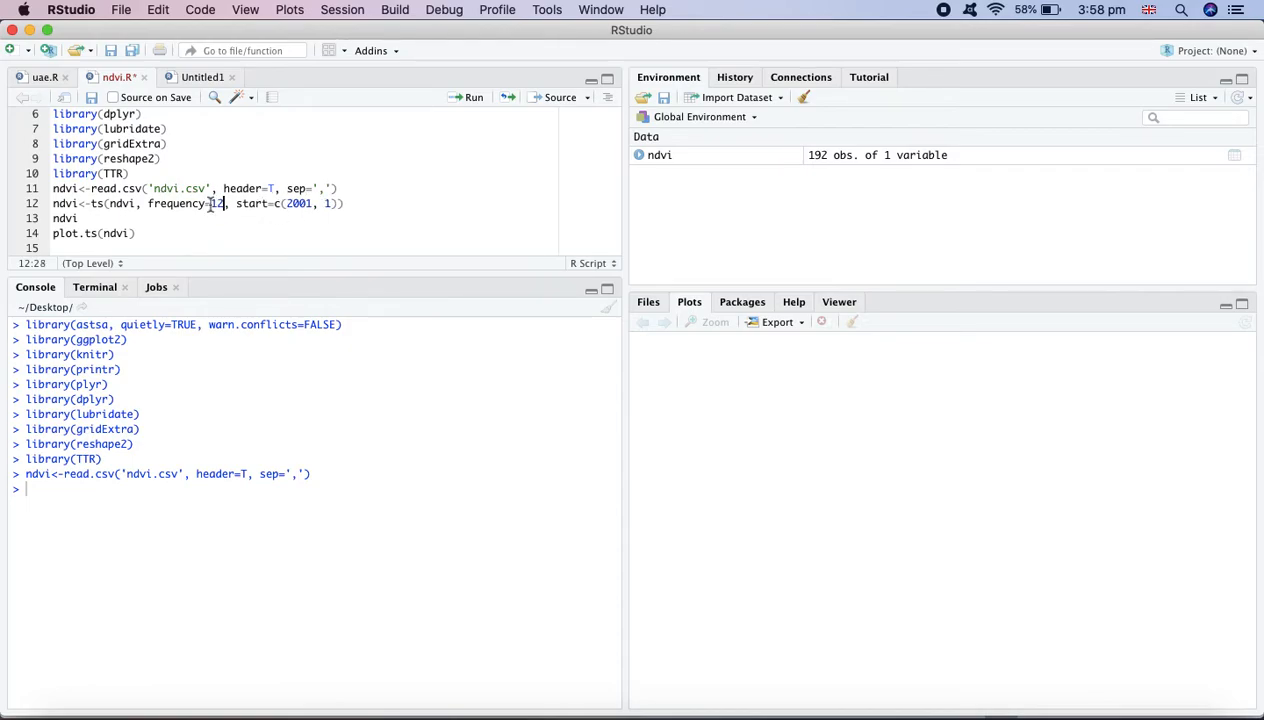
pyautogui.click(313, 203)
pyautogui.moveTo(313, 203); pyautogui.dragTo(291, 204)
pyautogui.click(346, 203)
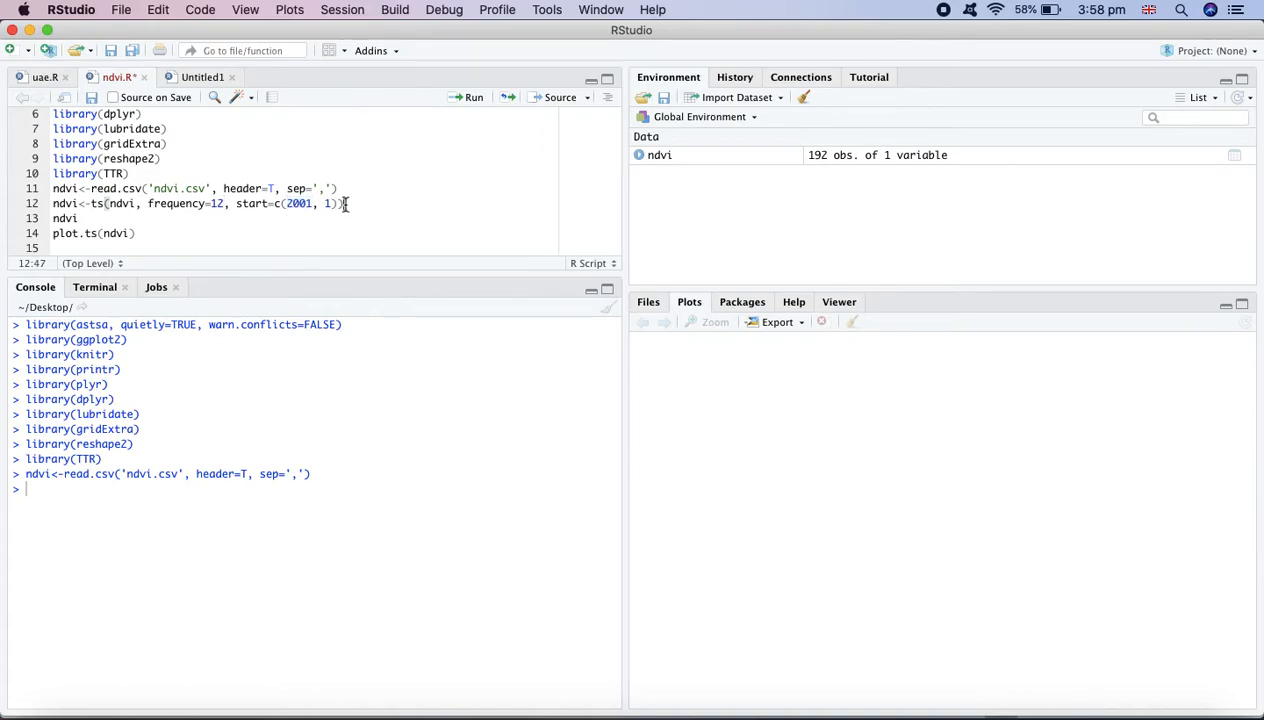
pyautogui.click(465, 104)
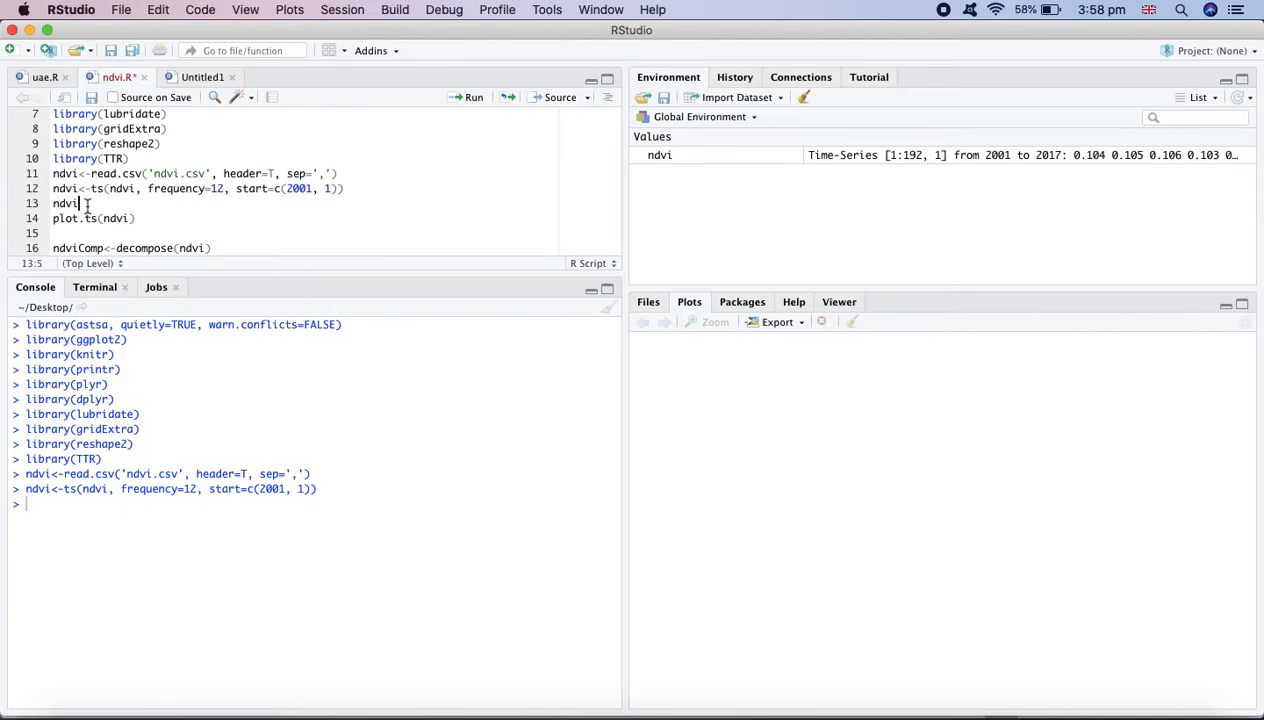
# Print the ndvi time series and draw its line plot with plot.ts
pyautogui.click(472, 103)
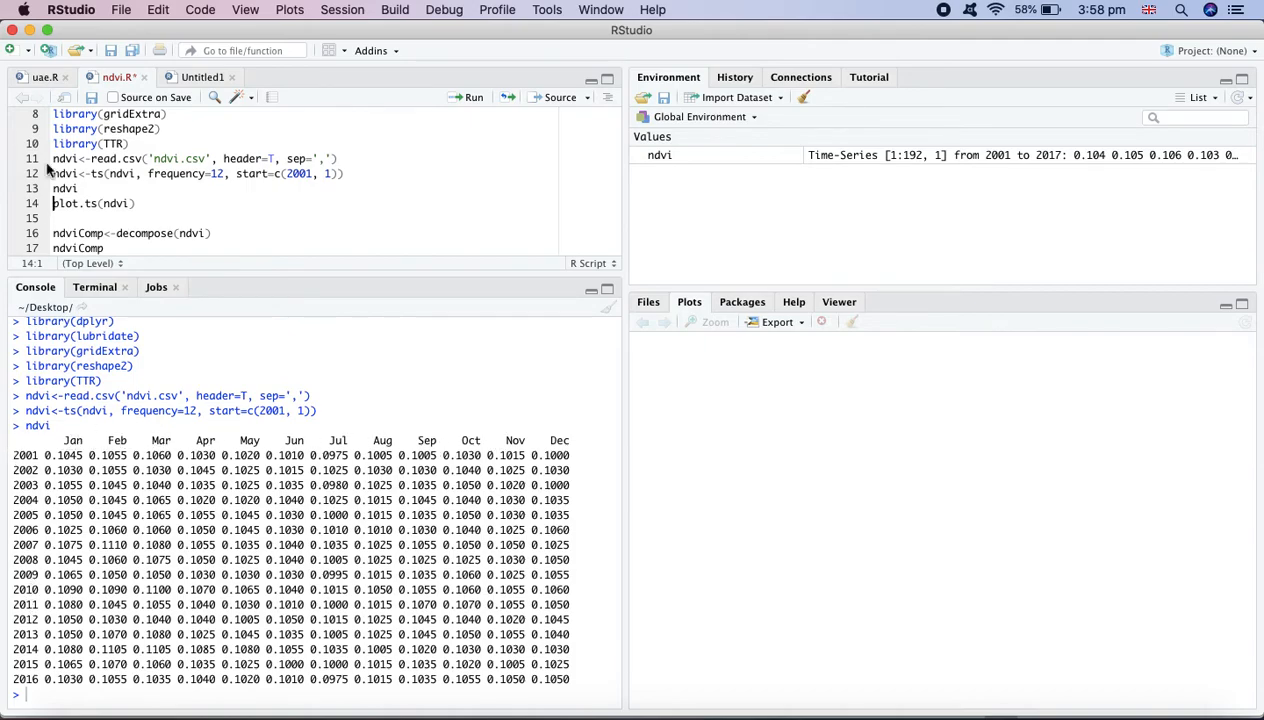
pyautogui.click(470, 97)
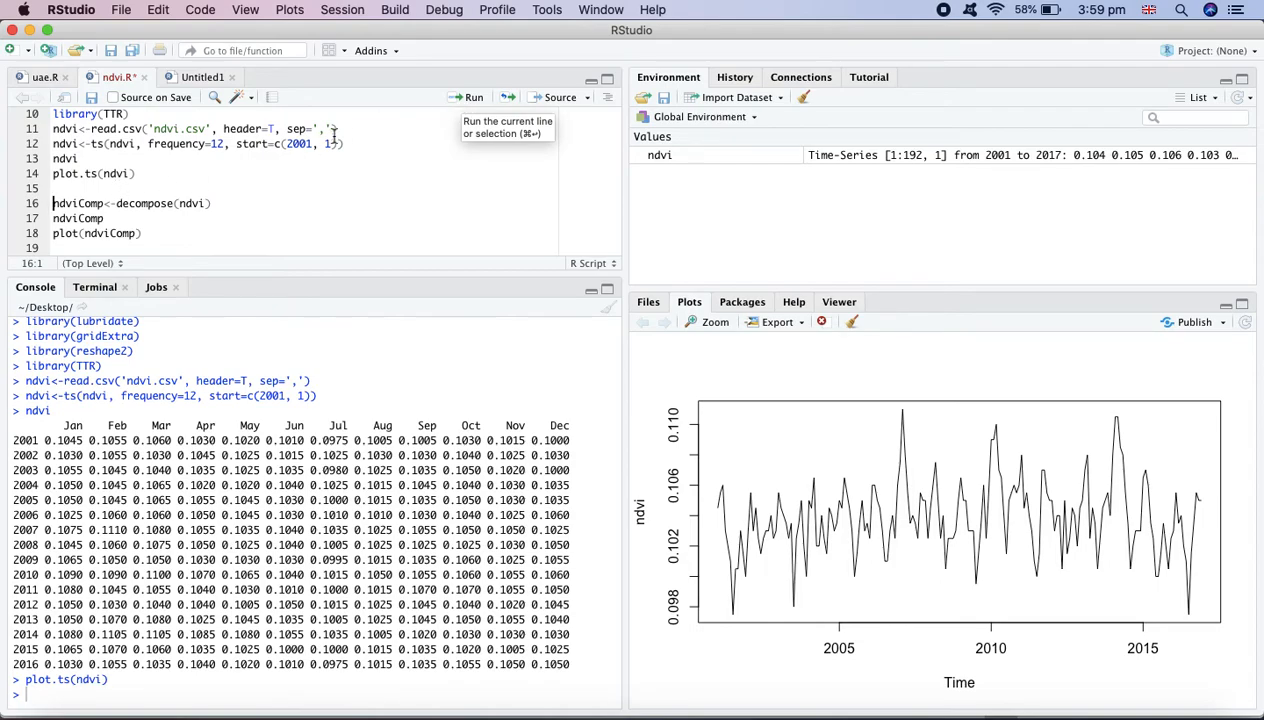
# Decompose the ndvi series into ndviComp, print the components and plot the decomposition
pyautogui.click(462, 108)
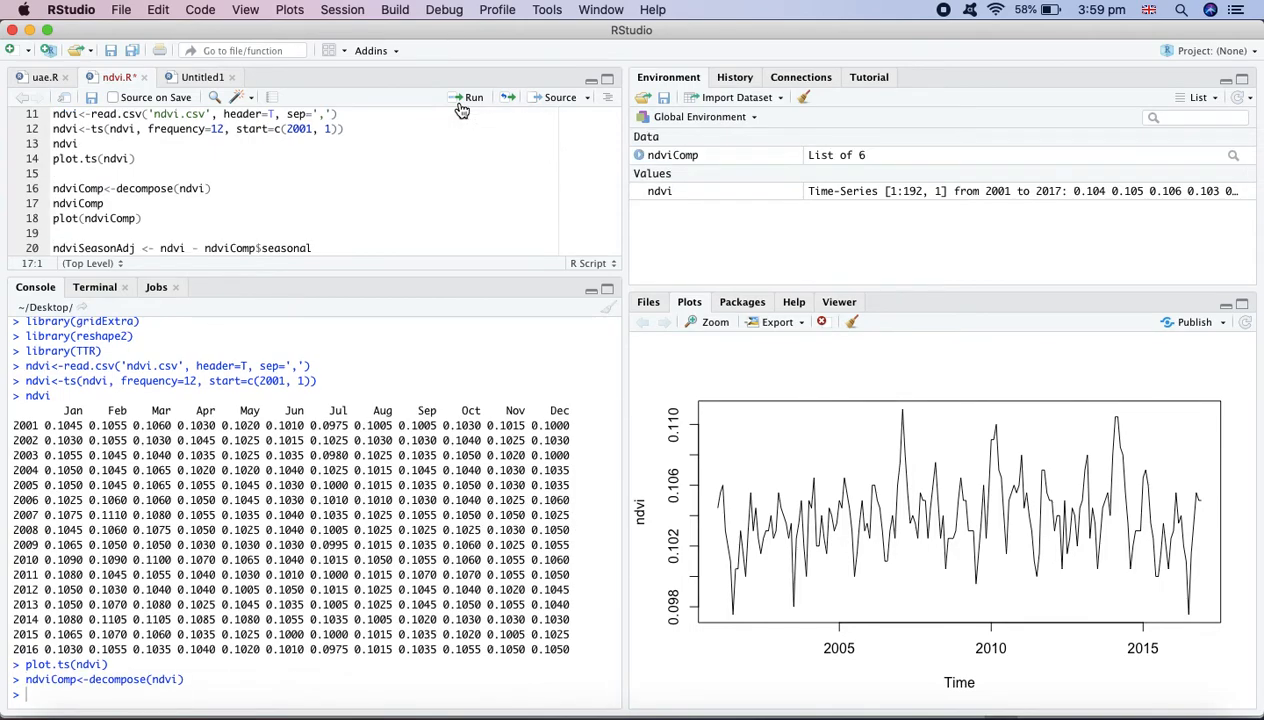
pyautogui.click(462, 108)
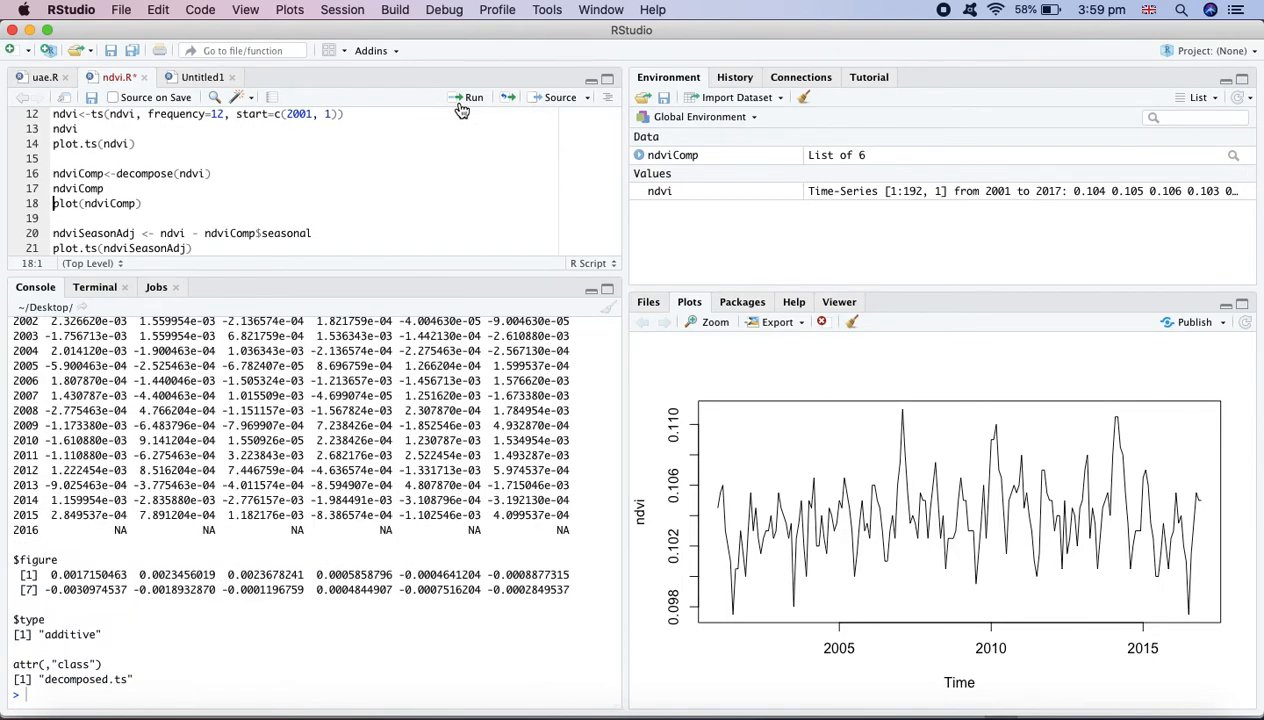
pyautogui.click(462, 108)
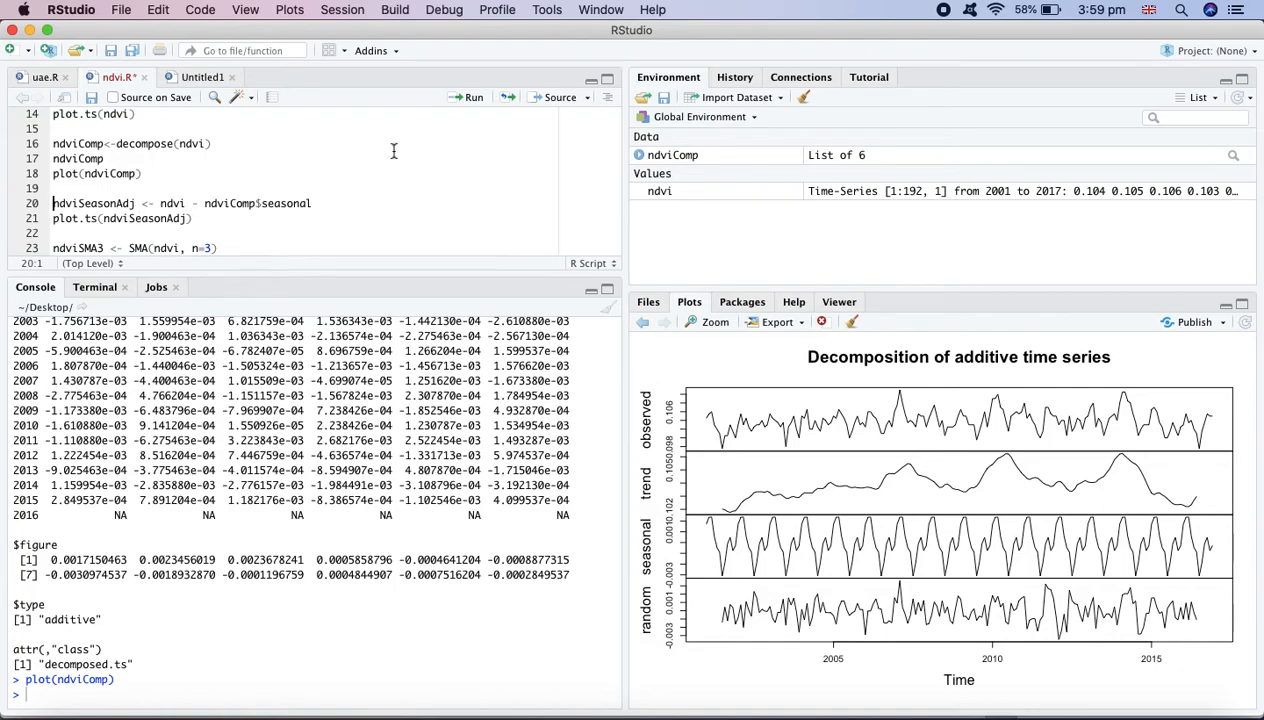
# Create ndviSeasonAdj by subtracting the seasonal component from ndvi and plot the adjusted series
pyautogui.click(450, 110)
pyautogui.click(452, 110)
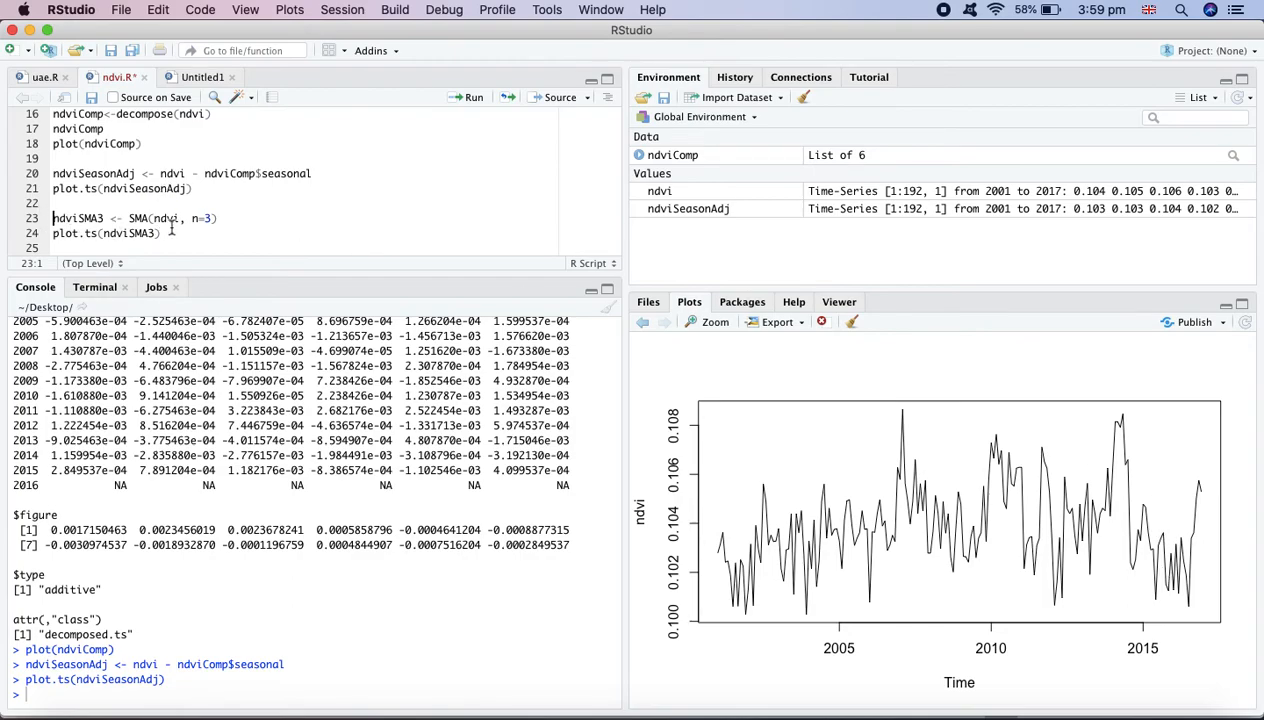
# Compute ndviSMA3 as a simple moving average of ndvi with n=3 and plot it
pyautogui.click(470, 98)
pyautogui.click(470, 100)
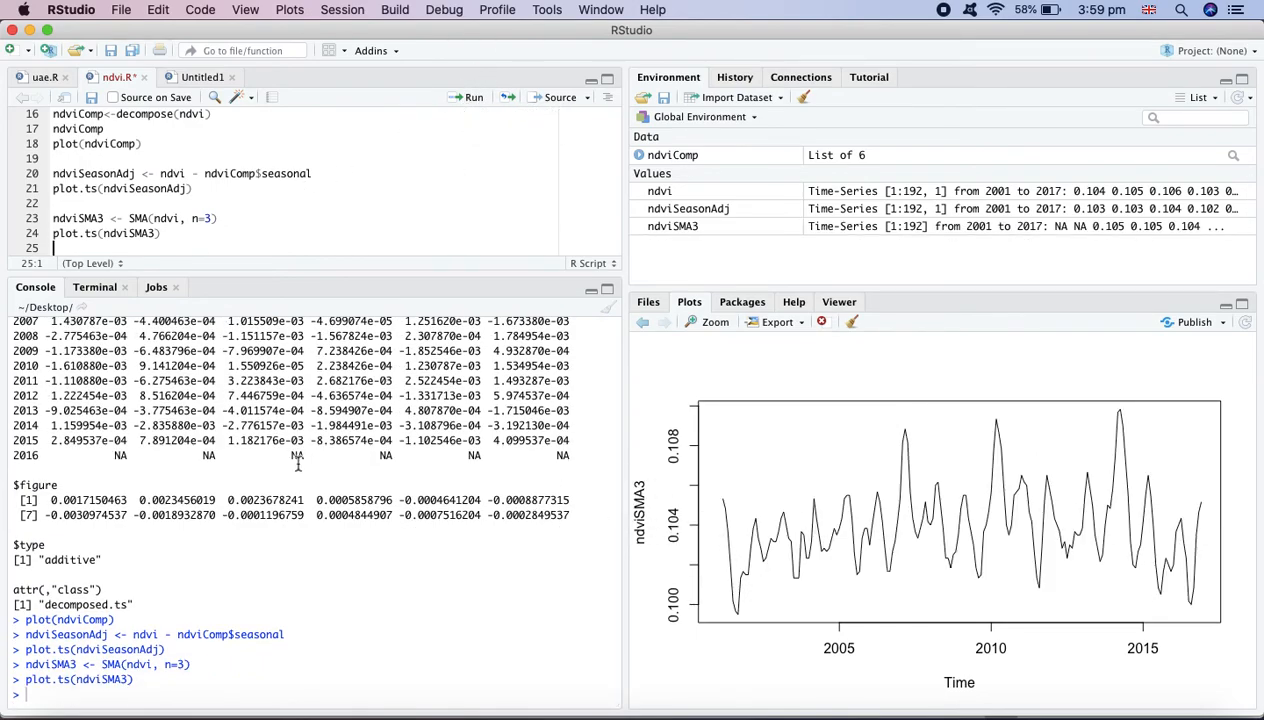
# Review the console output and the script's data loading and time series lines
pyautogui.scroll(15, 298, 458)
pyautogui.scroll(2, 298, 458)
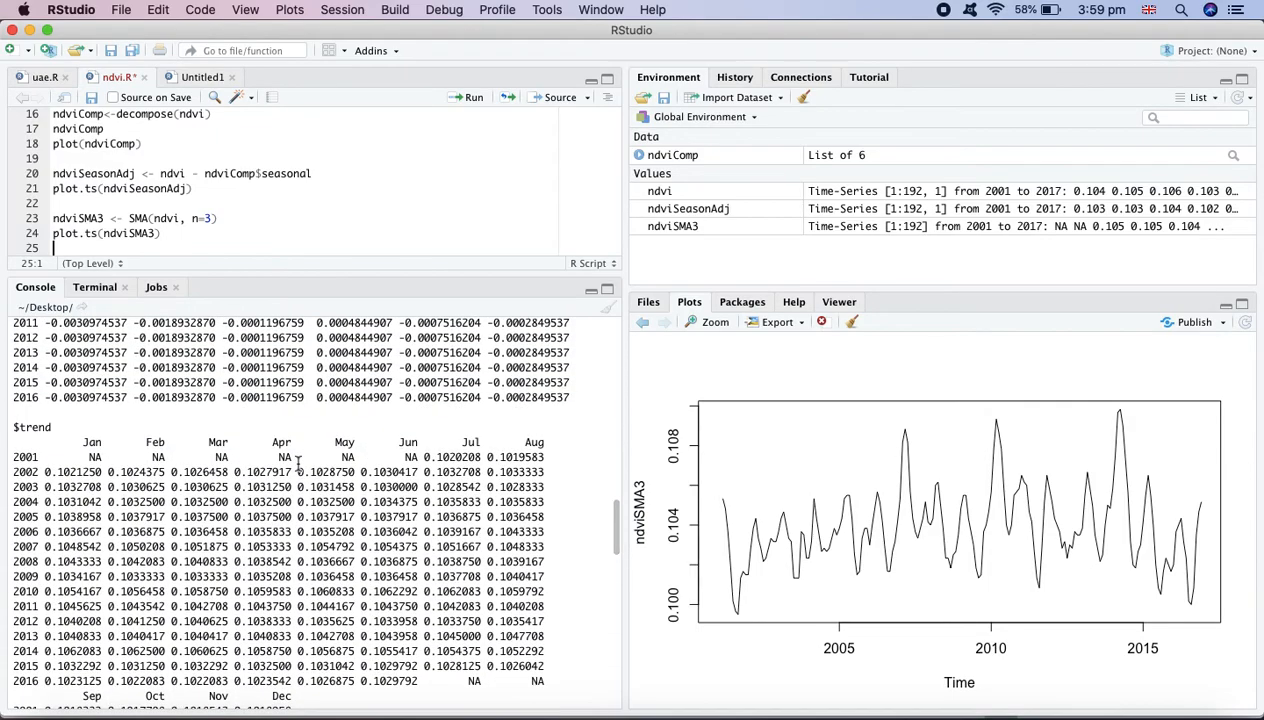
pyautogui.scroll(5, 165, 207)
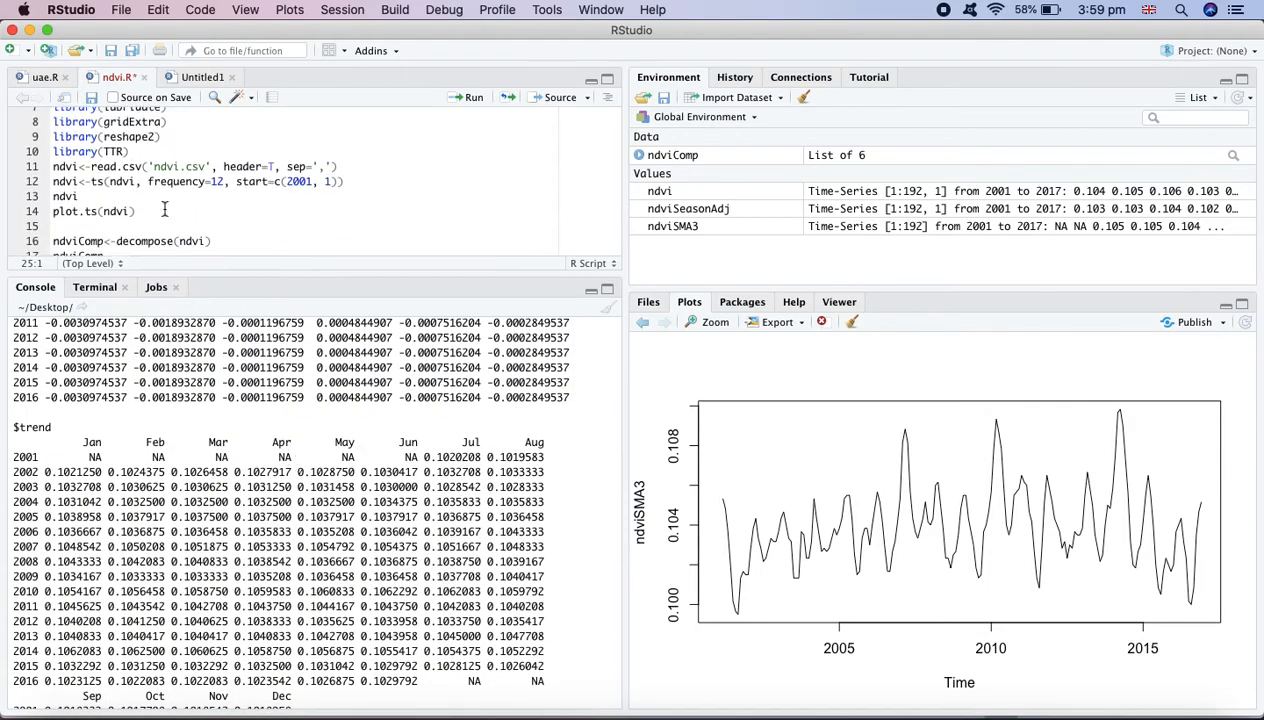
pyautogui.click(151, 243)
pyautogui.moveTo(151, 243); pyautogui.dragTo(48, 199)
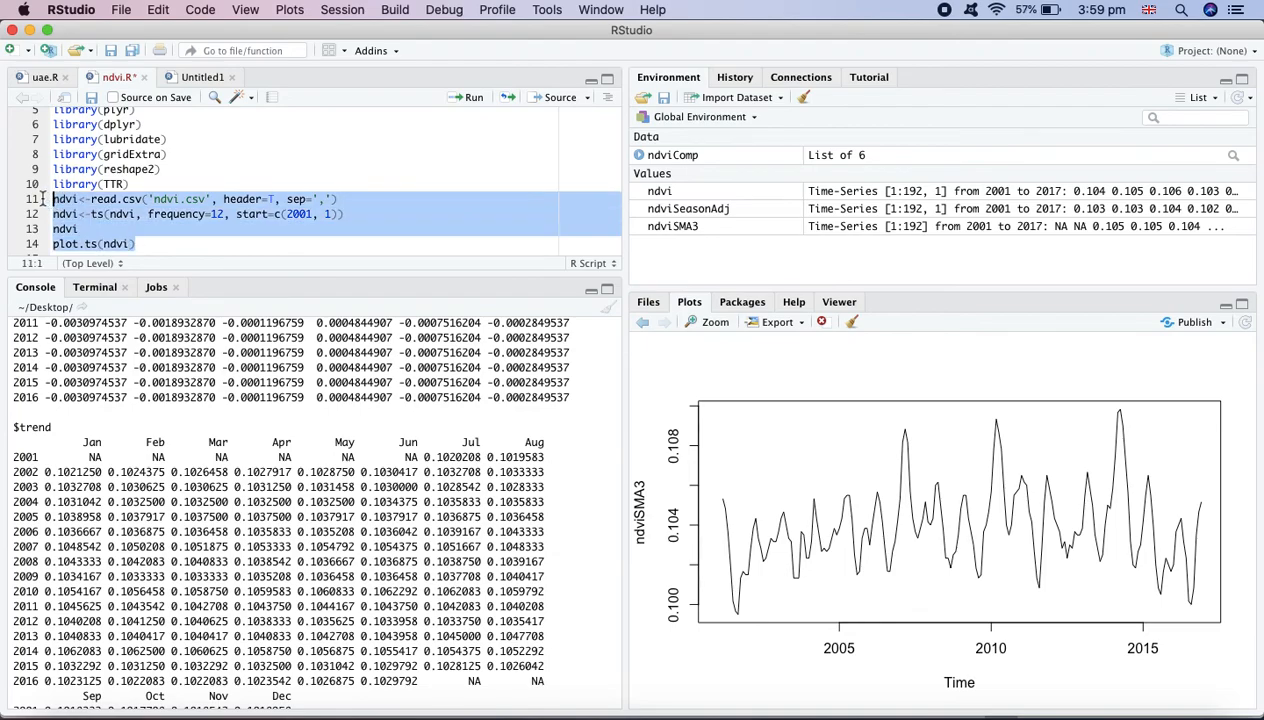
pyautogui.click(382, 220)
pyautogui.scroll(-4, 364, 226)
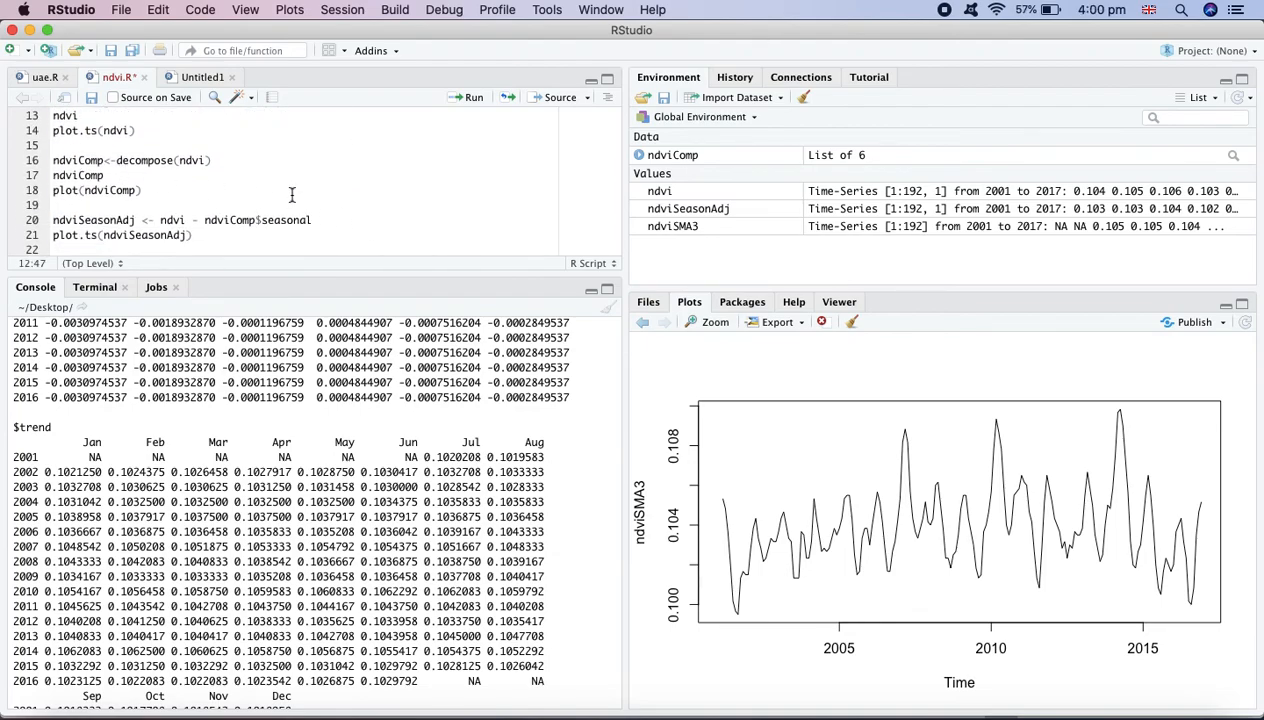
pyautogui.scroll(2, 381, 180)
pyautogui.click(266, 193)
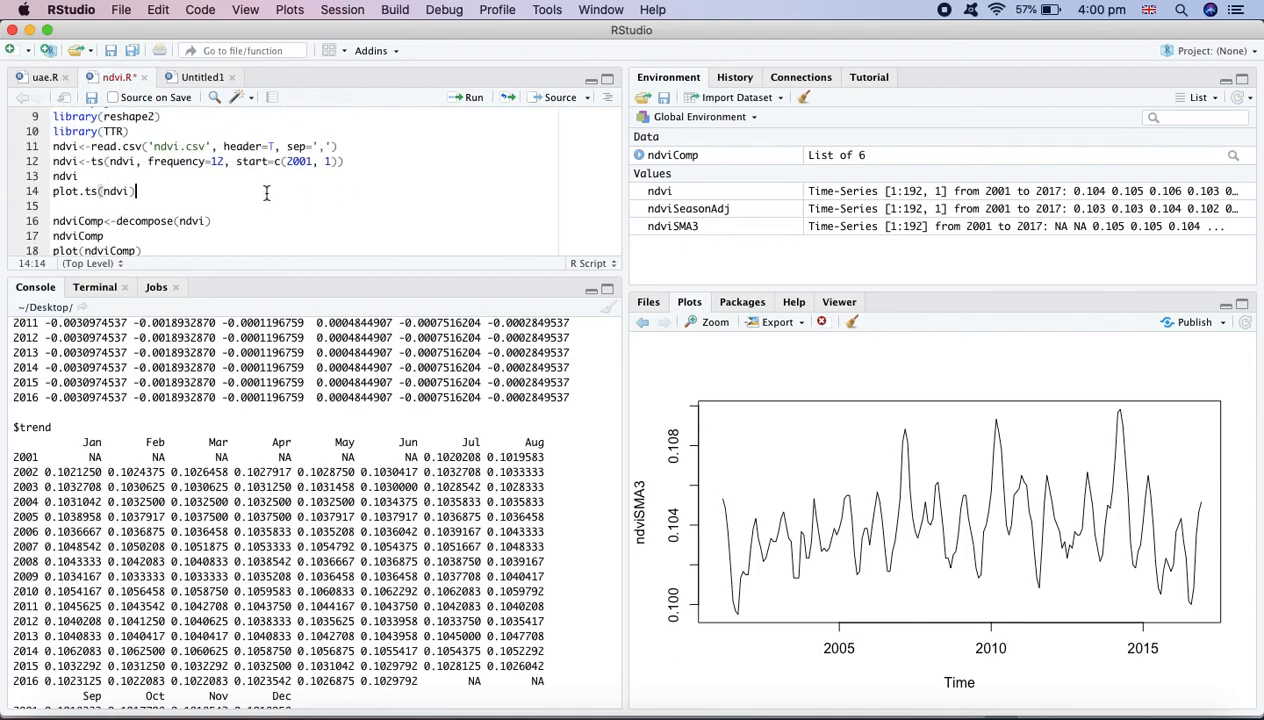
pyautogui.scroll(2, 320, 190)
pyautogui.click(359, 197)
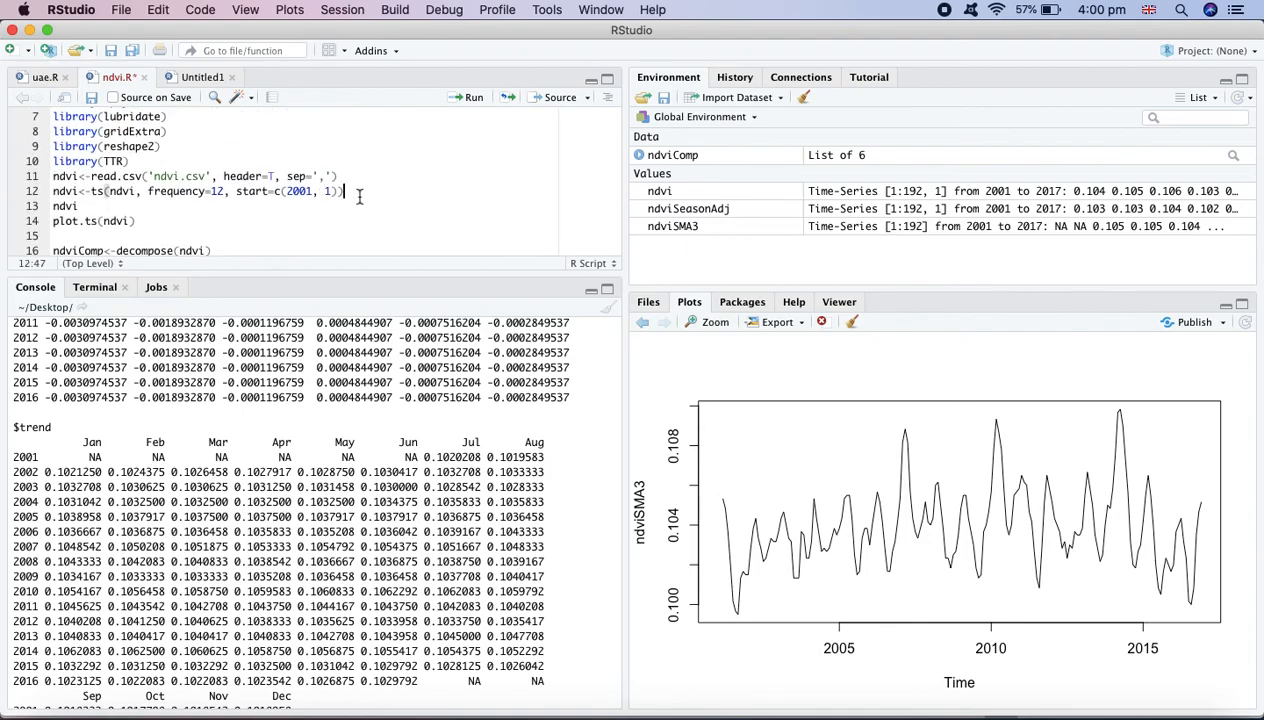